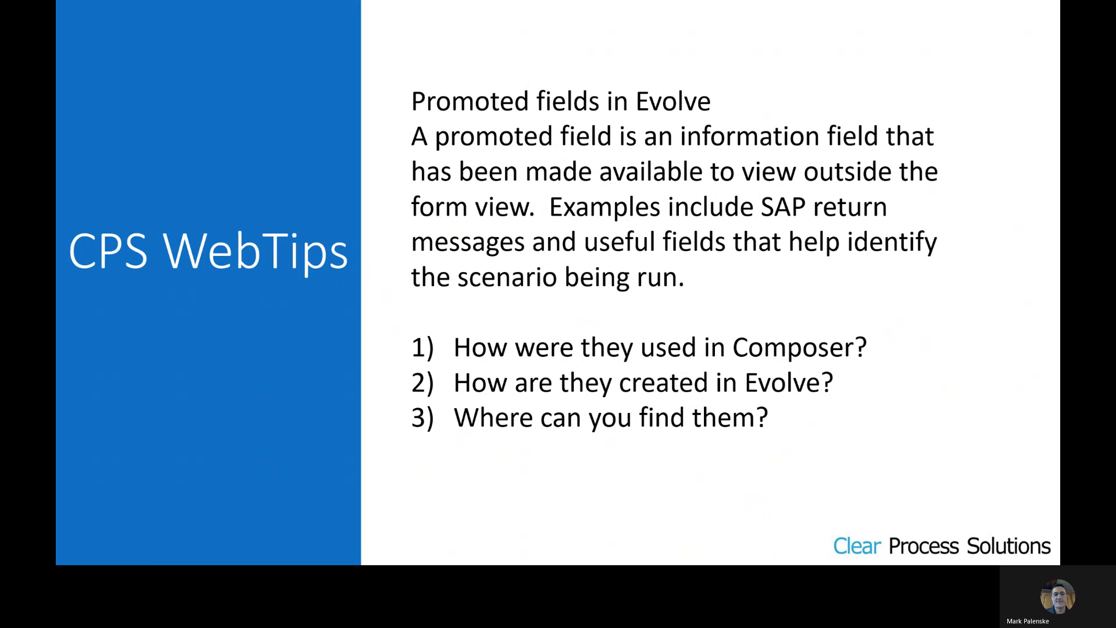
Step: Switch from the slides to Evolve and open the form design of the webtips_practice solution
key("alt+Tab")
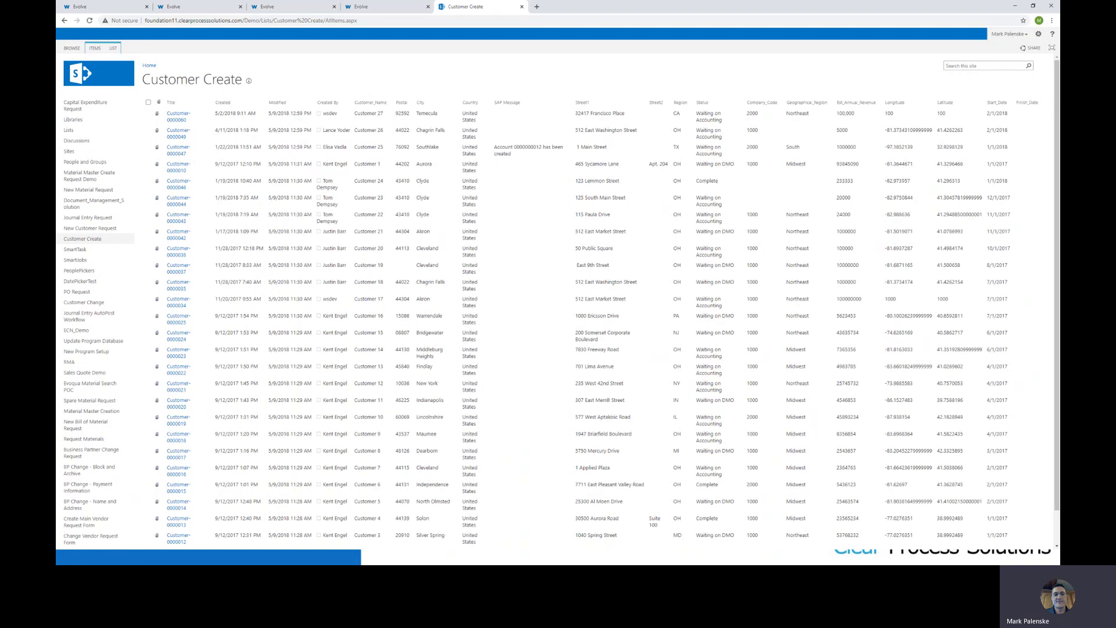
key("ctrl+1")
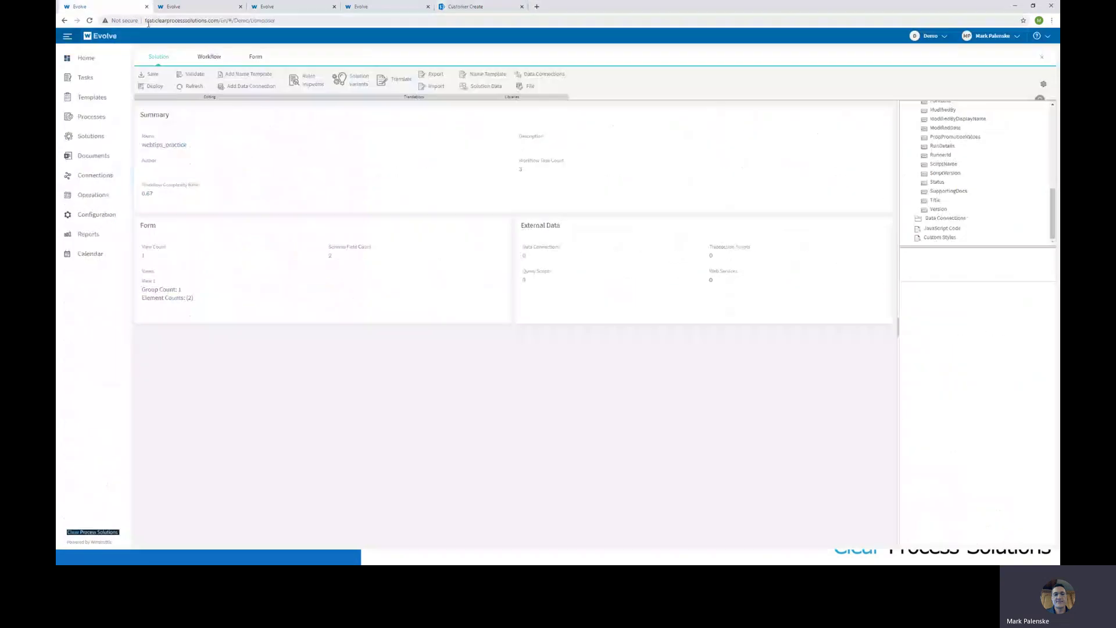
left_click(254, 58)
left_click(210, 58)
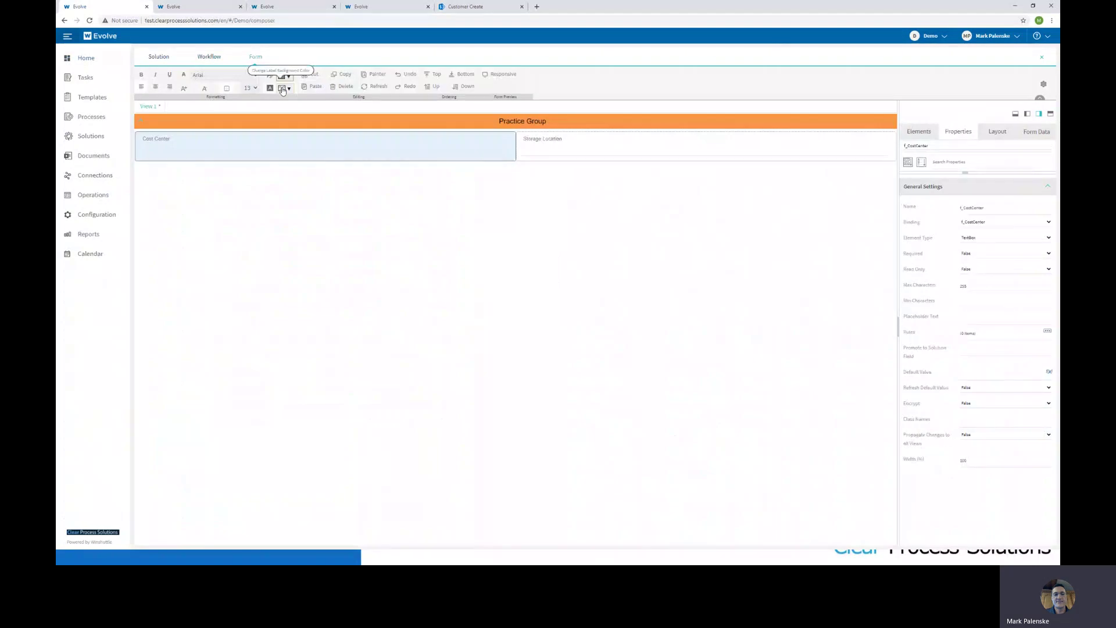
Step: Examine the Storage Location element and the form data fields behind the Practice Group form
left_click(282, 88)
left_click(538, 153)
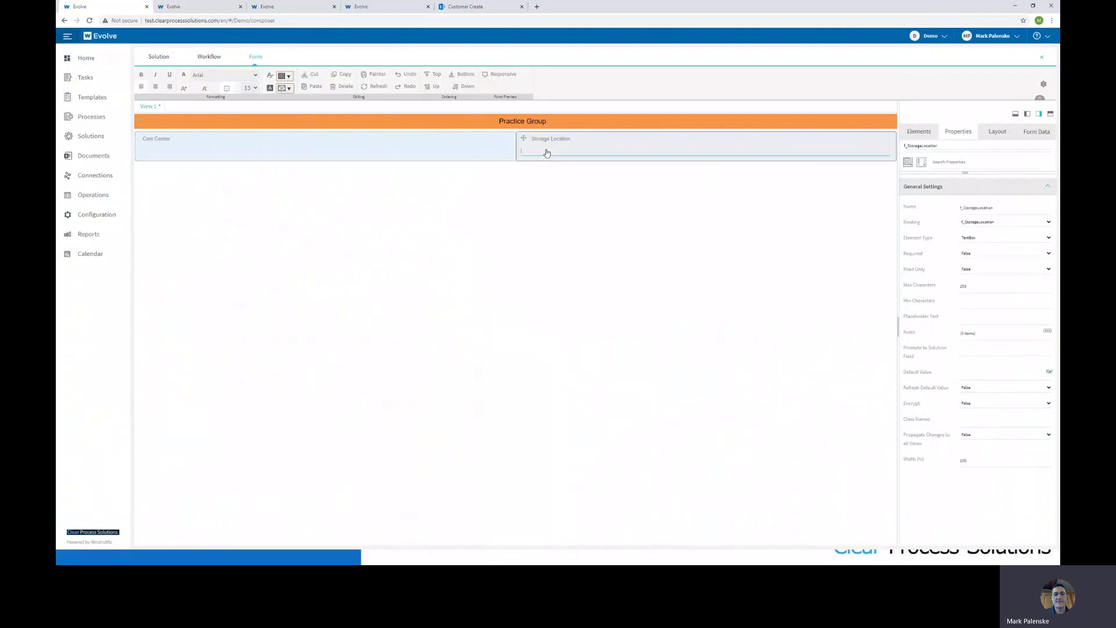
left_click(1037, 132)
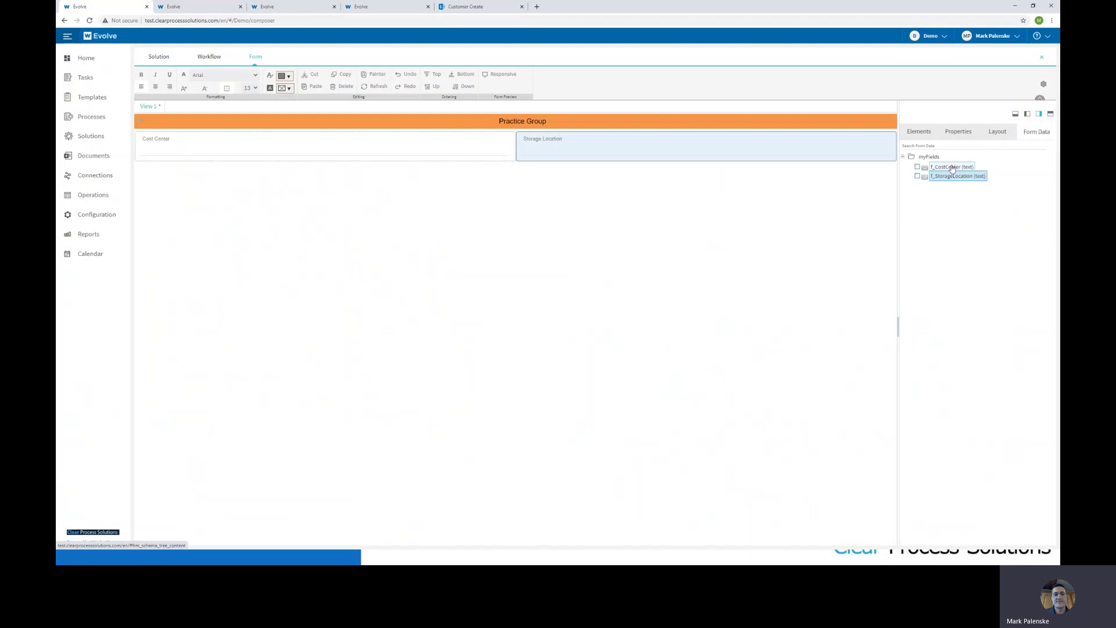
left_click(952, 167)
Step: Promote the Cost Center element to a solution field named Cost_Center
left_click(369, 154)
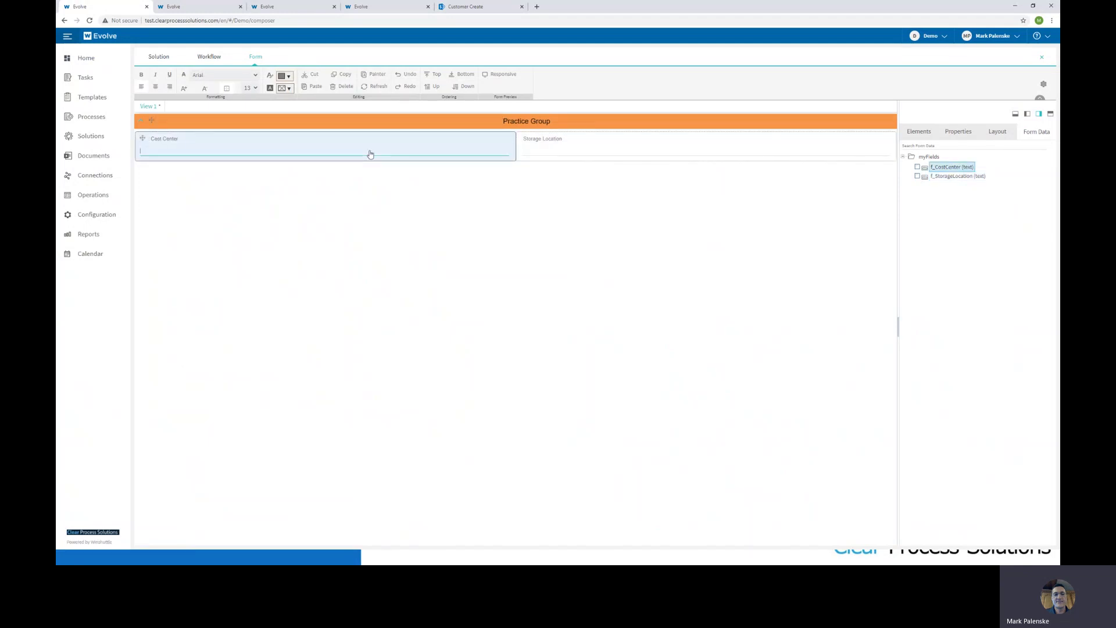
left_click(960, 137)
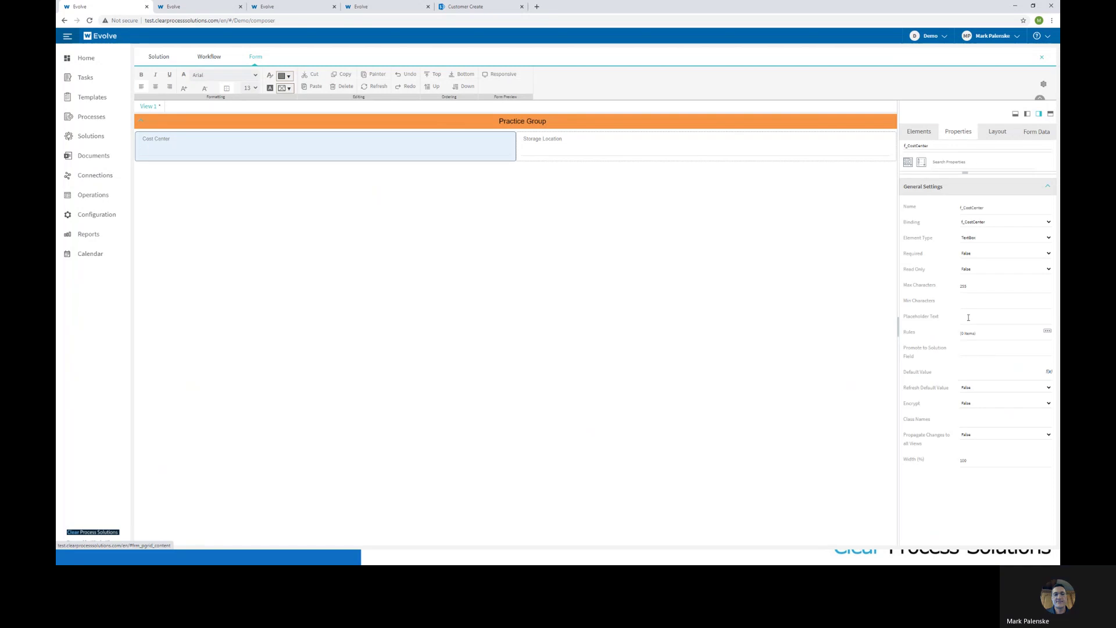
left_click(972, 352)
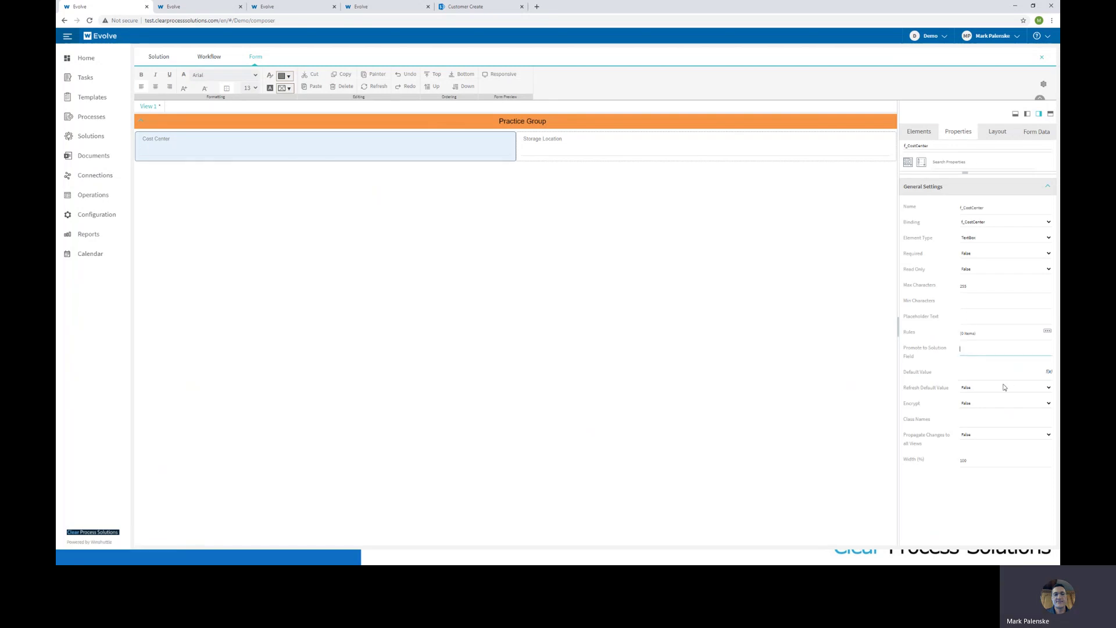
type("Cost_Center")
Step: Promote the Storage Location element to a solution field named Storage_Location
left_click(560, 153)
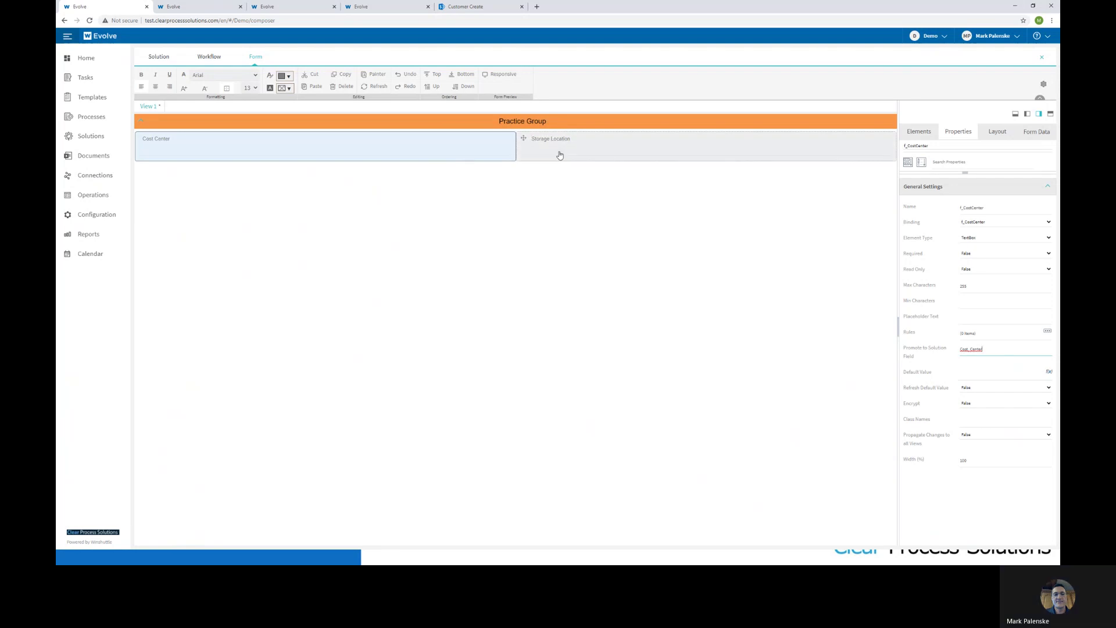
left_click(980, 348)
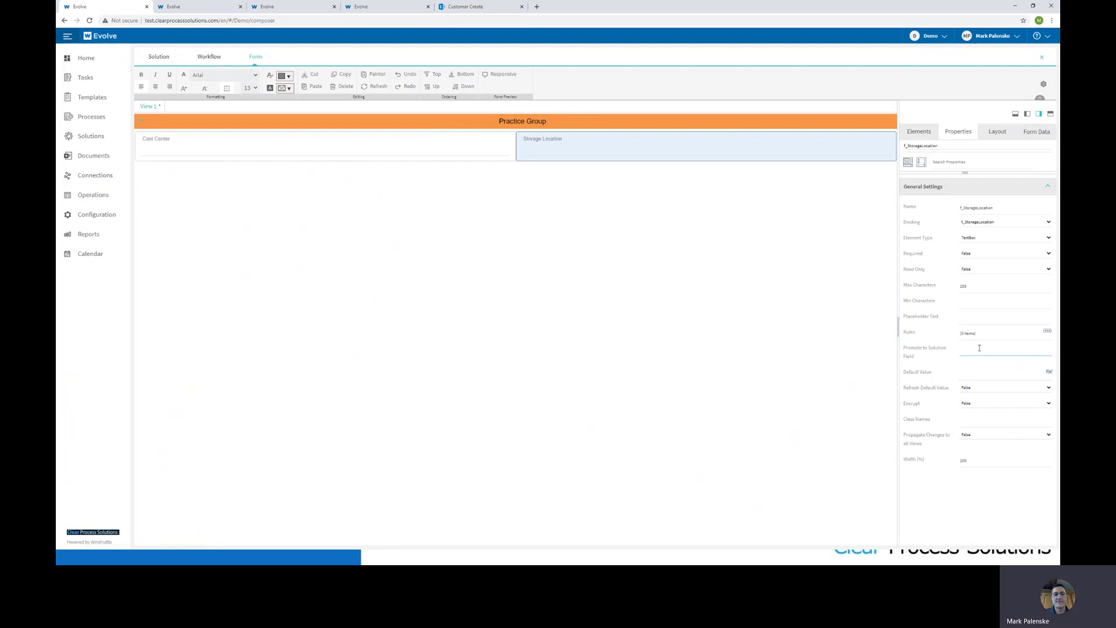
type("Storage_Location")
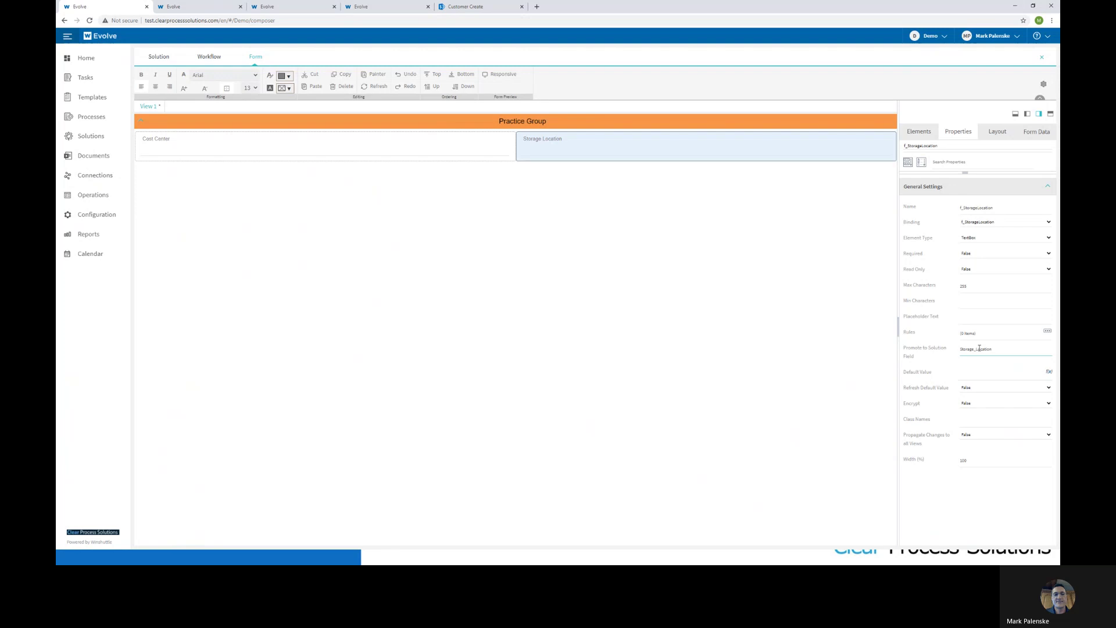
Step: Deploy the webtips_practice solution from the composer with the form set to launch
left_click(207, 8)
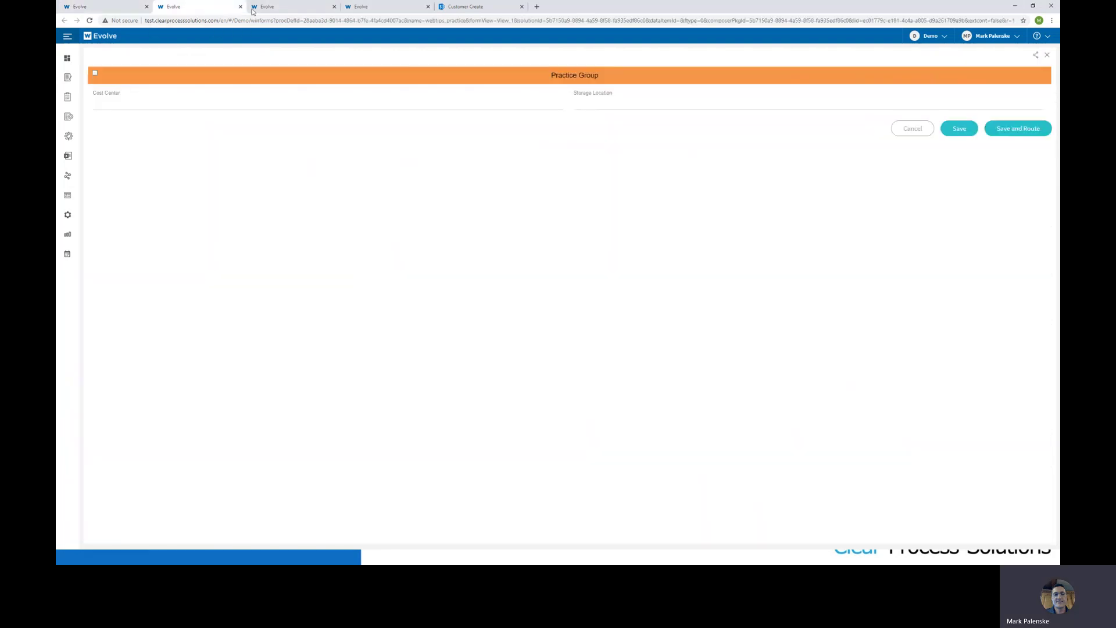
left_click(285, 7)
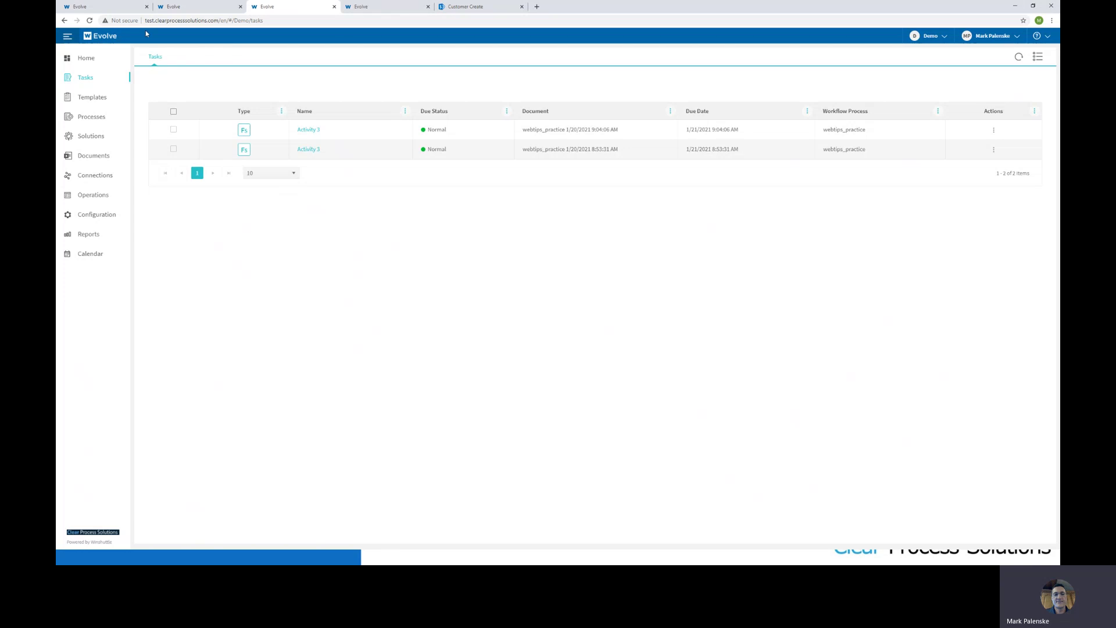
left_click(115, 10)
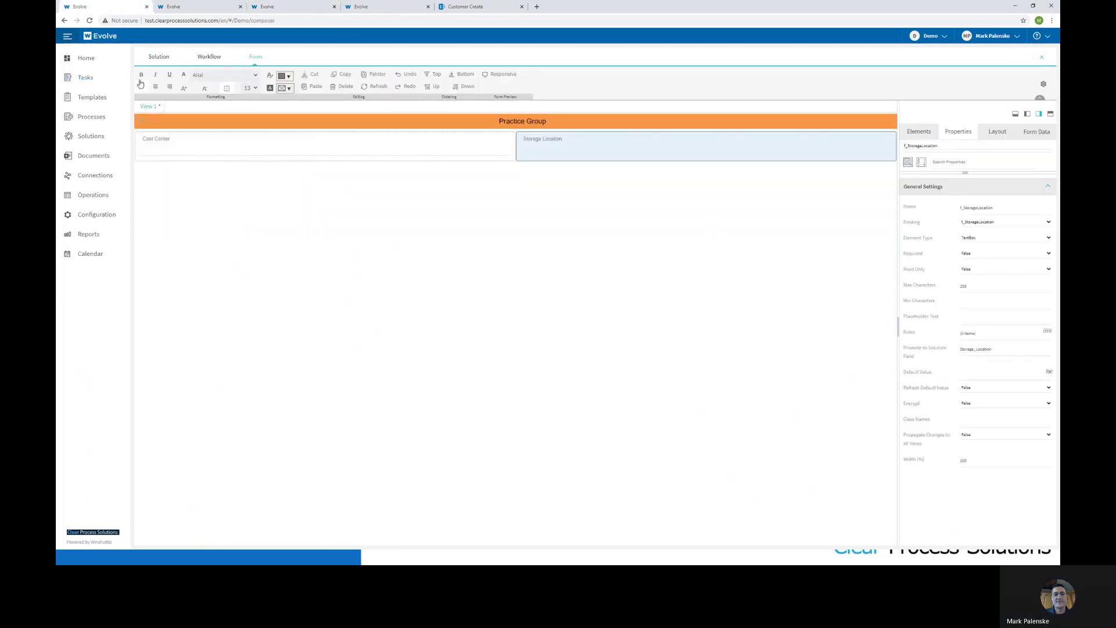
left_click(160, 58)
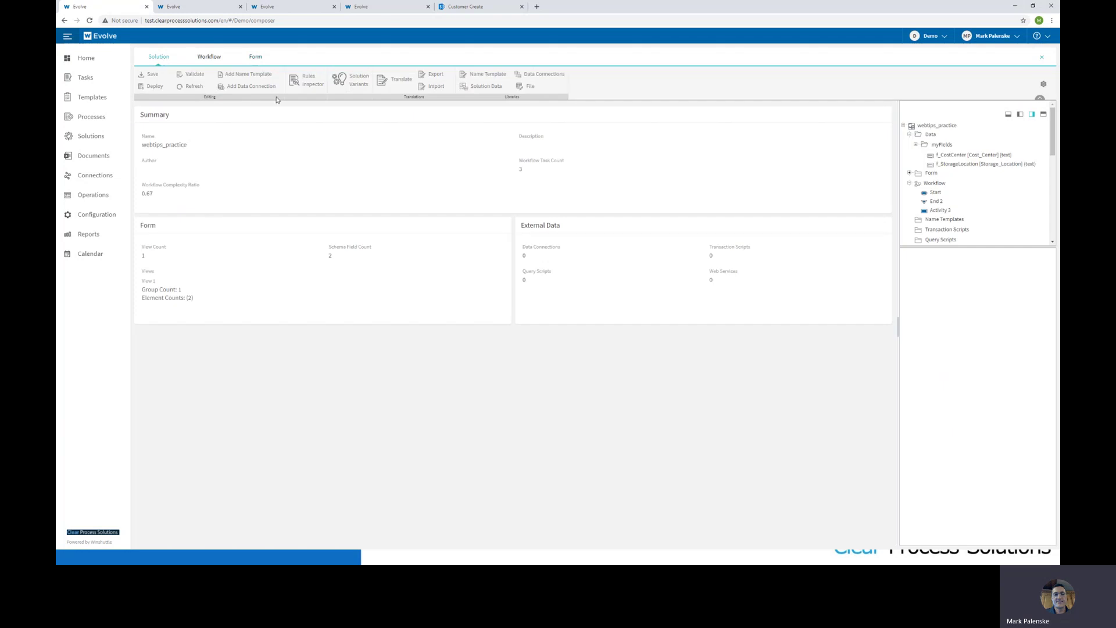
left_click(143, 89)
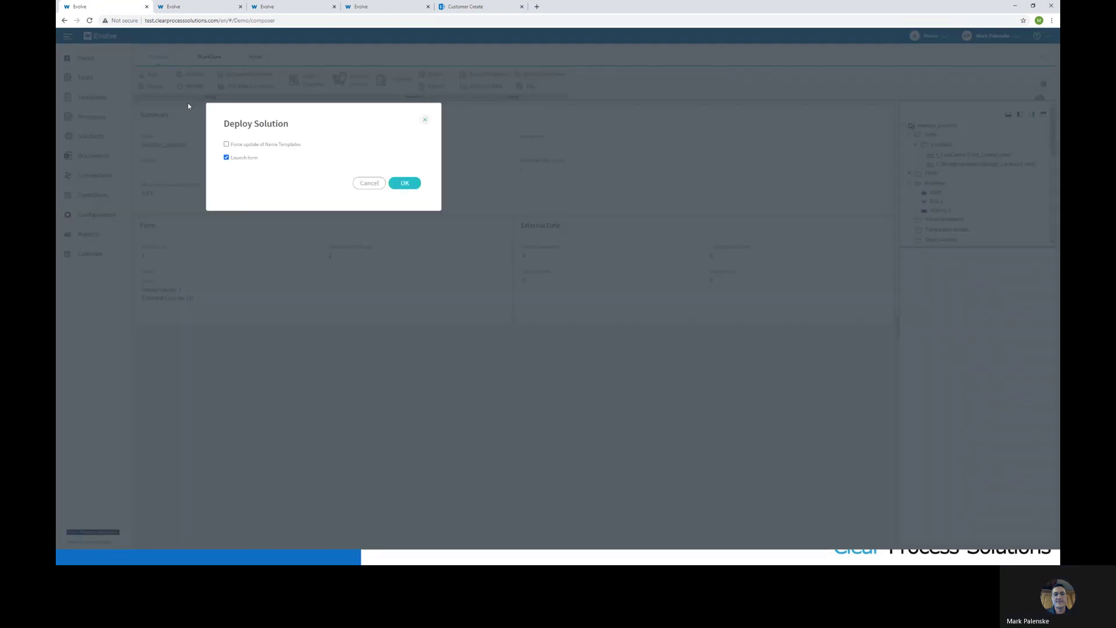
left_click(404, 184)
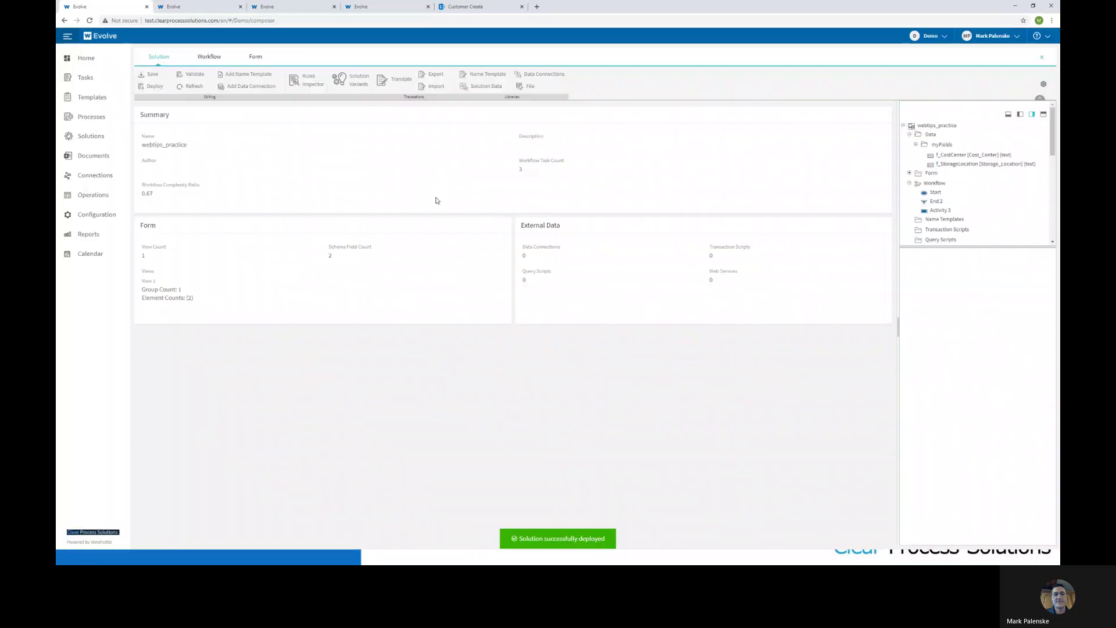
Step: Fill in the launched Practice Group form with Cost Center 1000 and Storage Location 1234, and save and route it
left_click(305, 84)
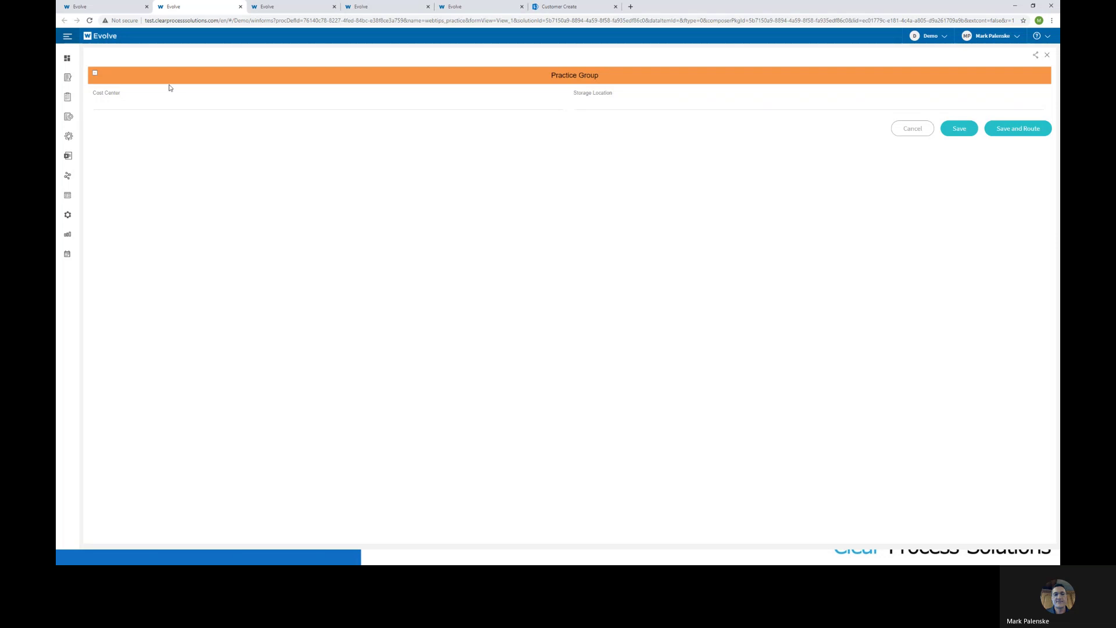
left_click(203, 105)
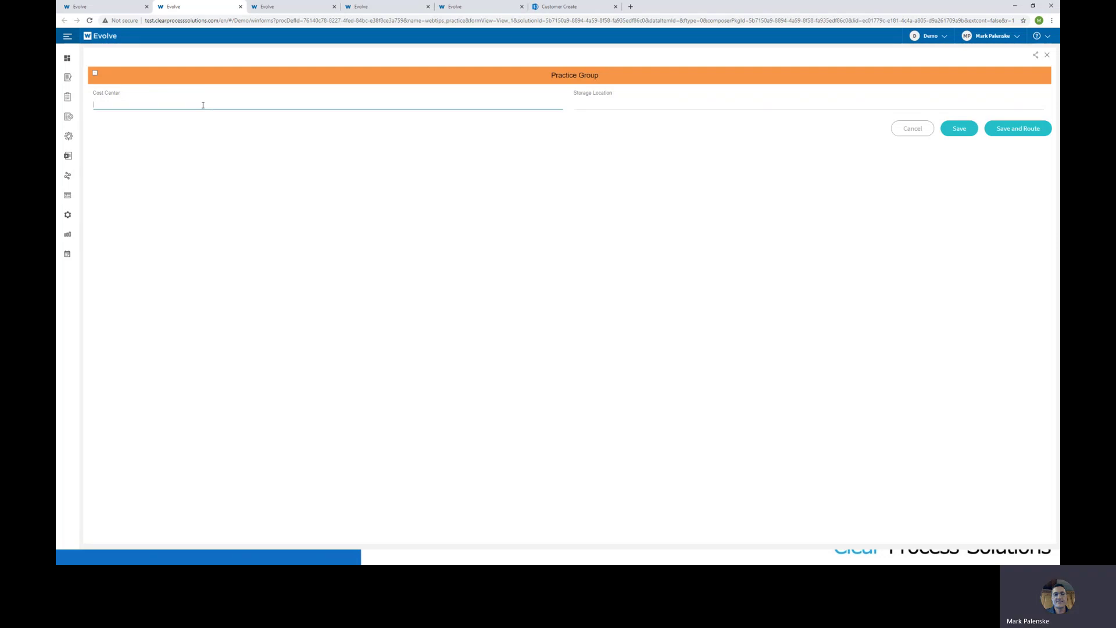
type("1000")
key("Tab")
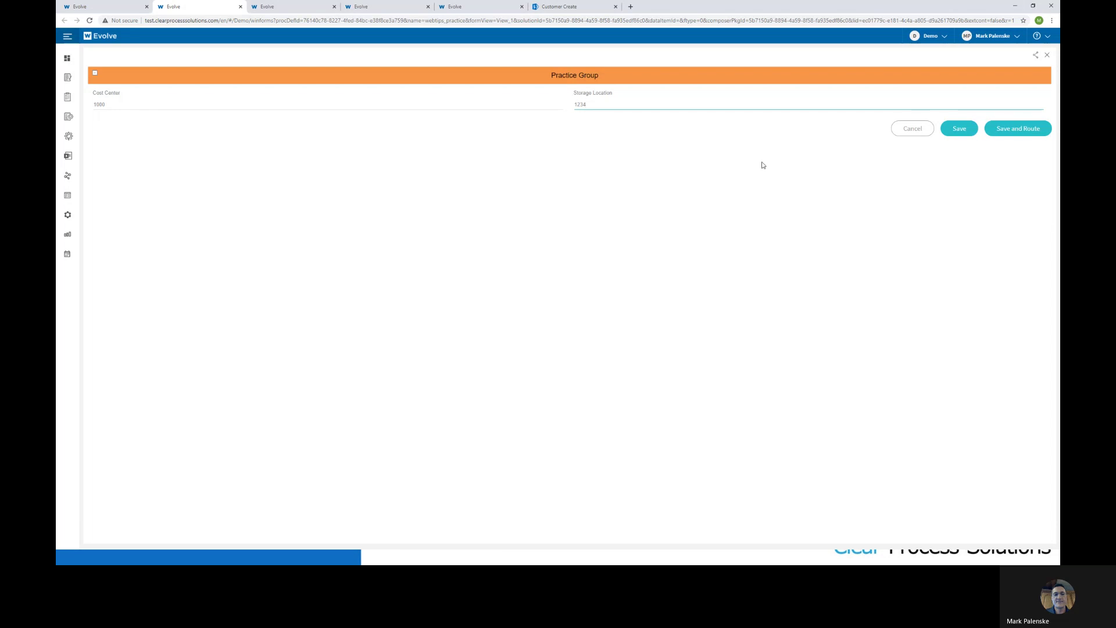
left_click(1022, 128)
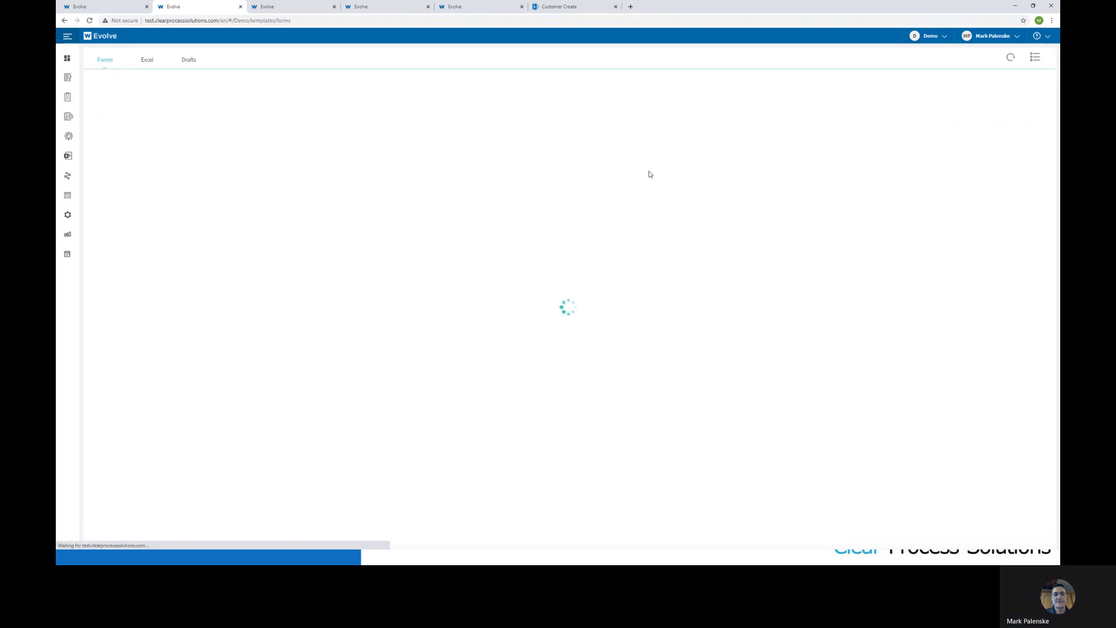
Step: Show the task list grouped by solution so the promoted field columns can be viewed
left_click(67, 36)
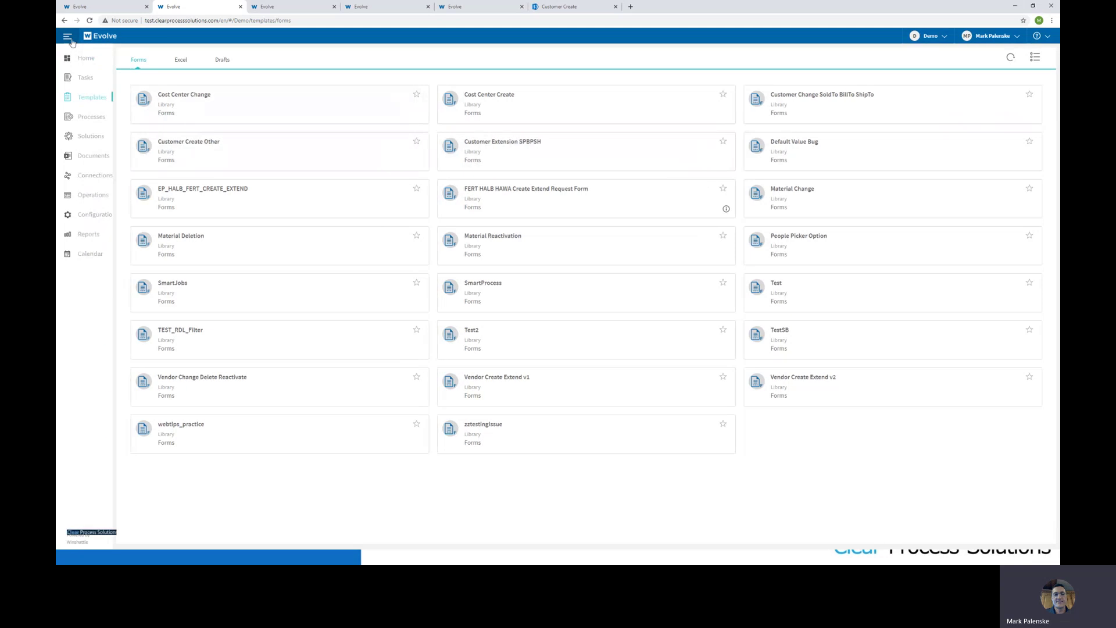
left_click(87, 80)
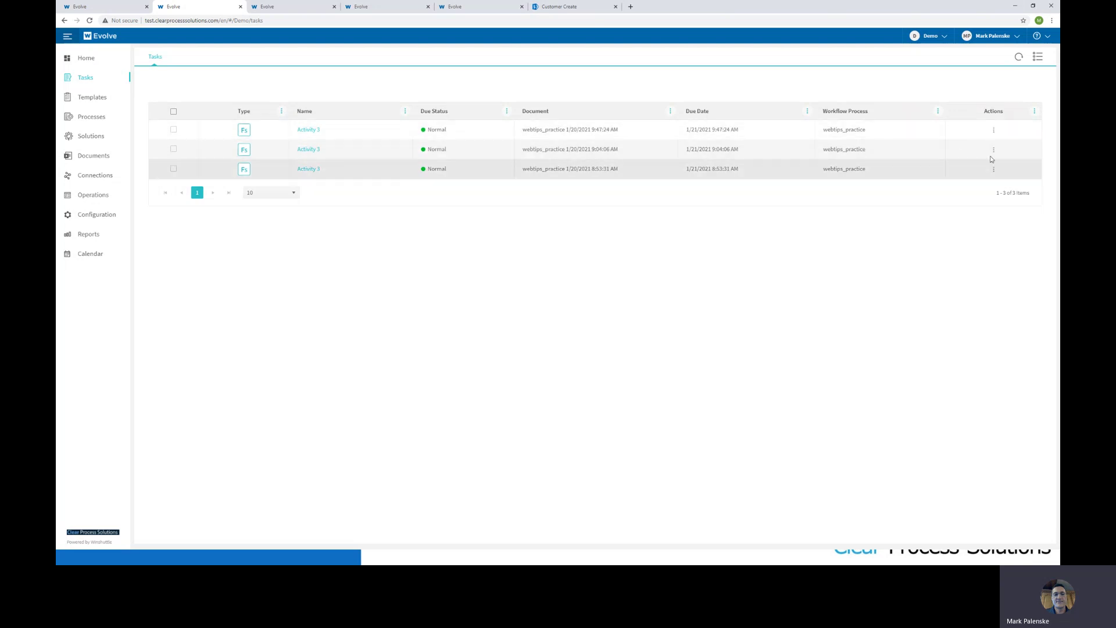
left_click(1040, 60)
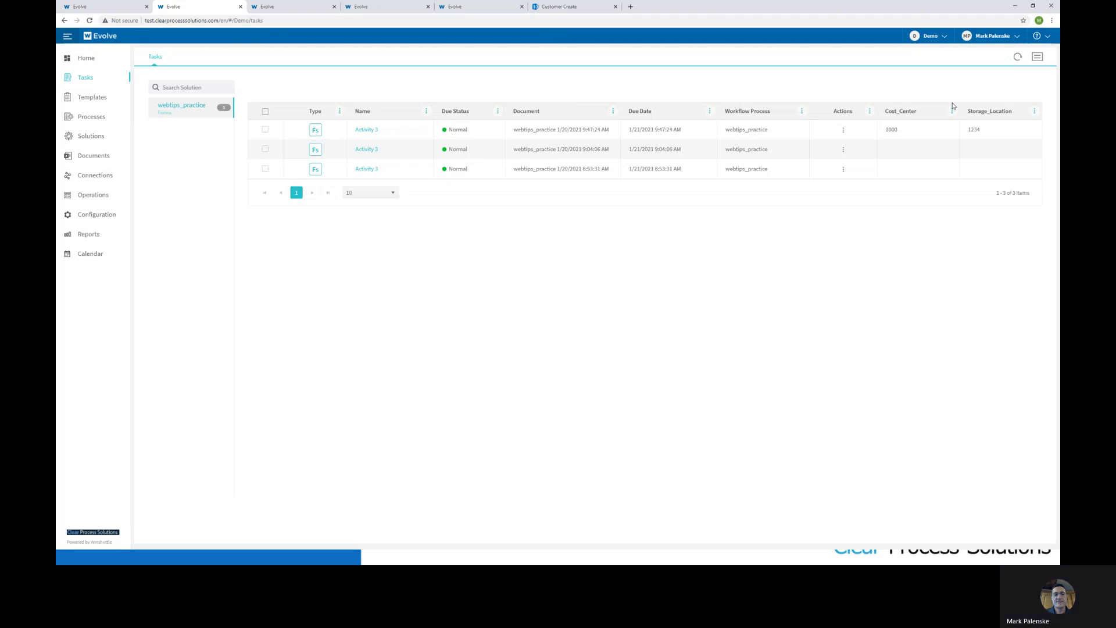
Step: Examine the routed webtips_practice document's process history, expanding its process entry and the Start and Activity 3 nodes
left_click(93, 156)
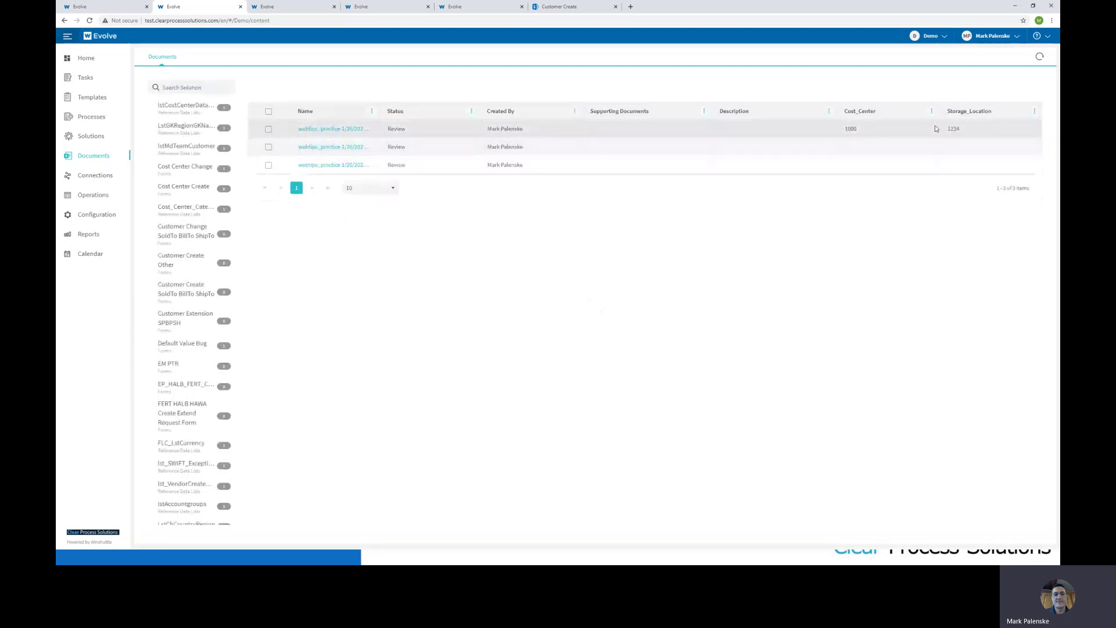
left_click(268, 128)
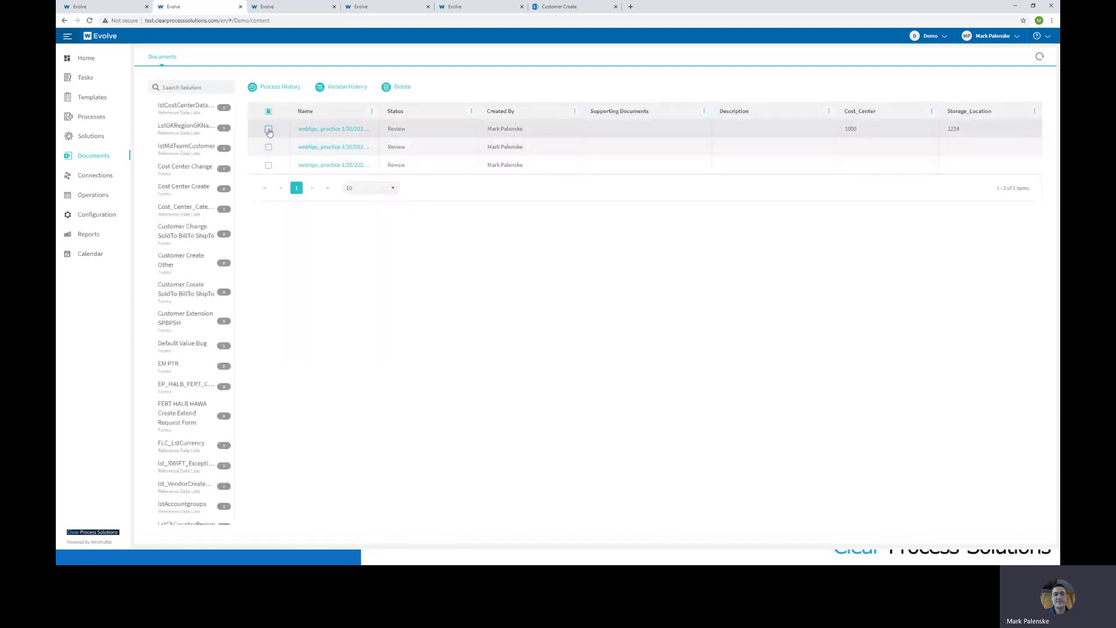
left_click(287, 89)
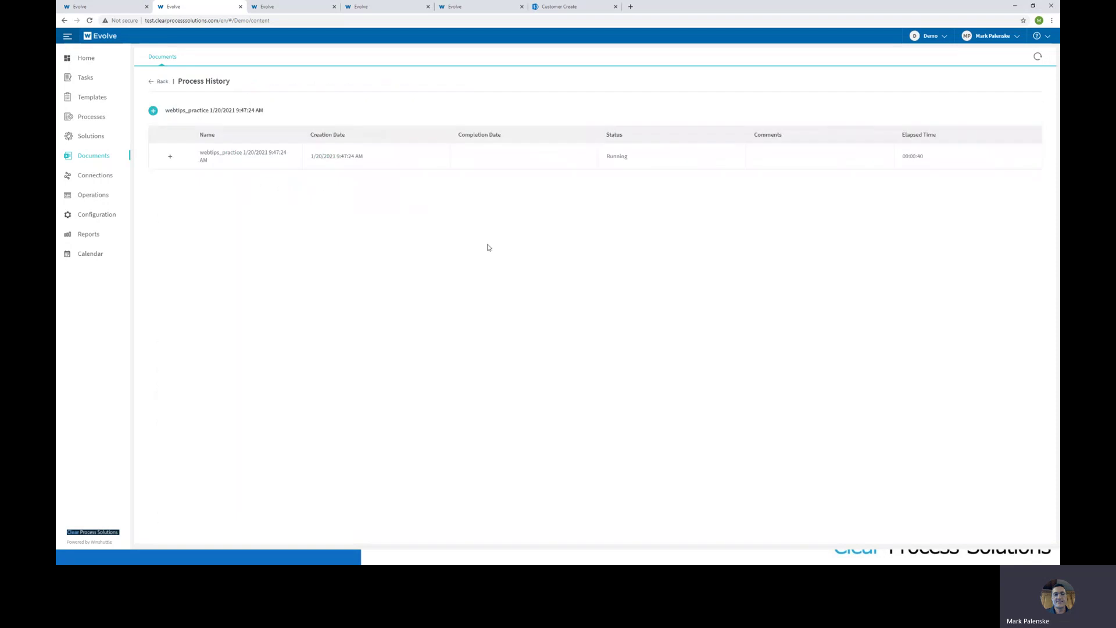
left_click(169, 158)
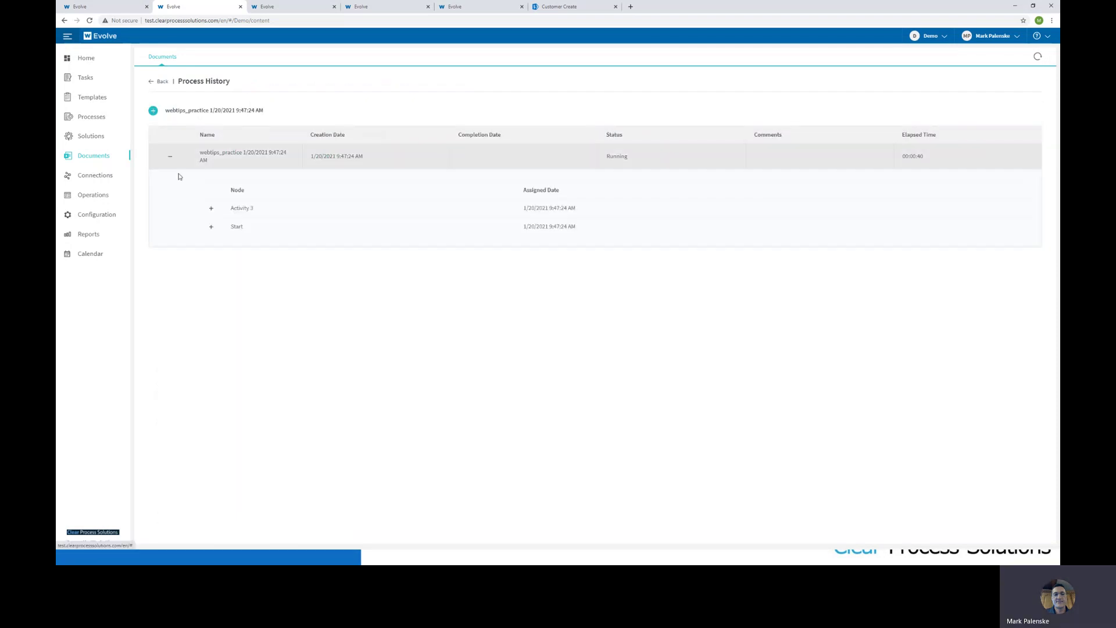
left_click(211, 227)
left_click(211, 208)
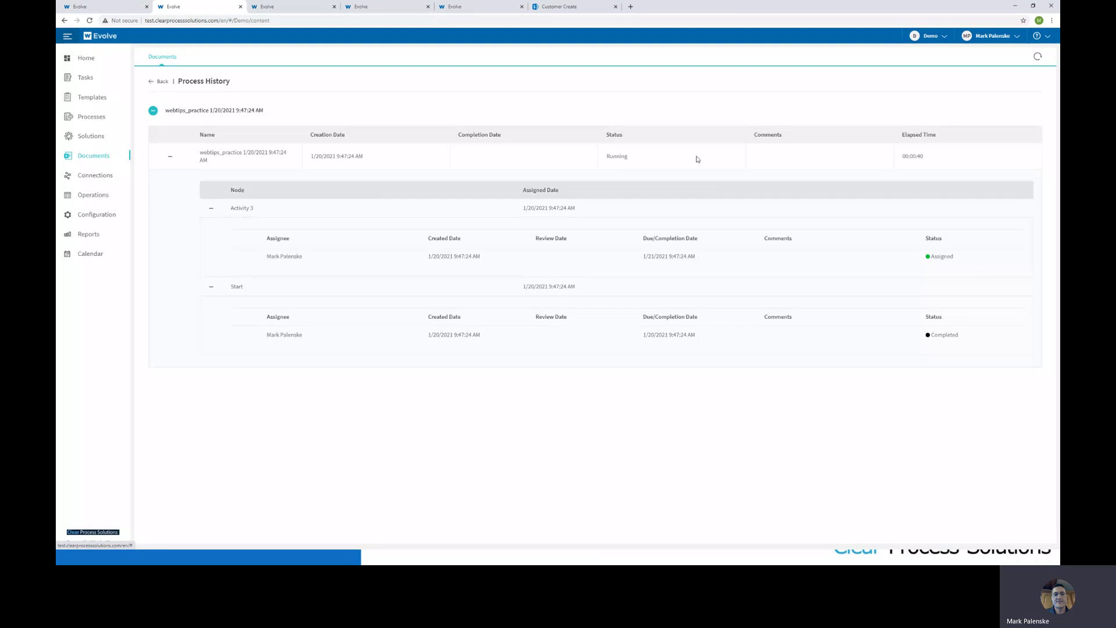
Step: Return to the tasks and compare the plain list with the view grouped by solution
left_click(84, 79)
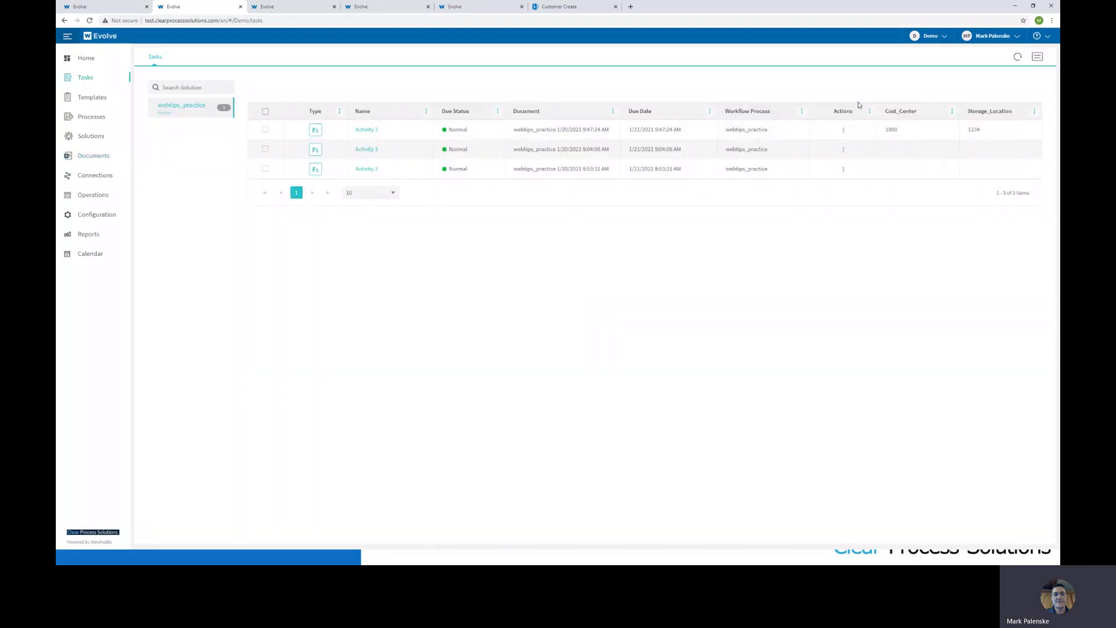
left_click(1017, 57)
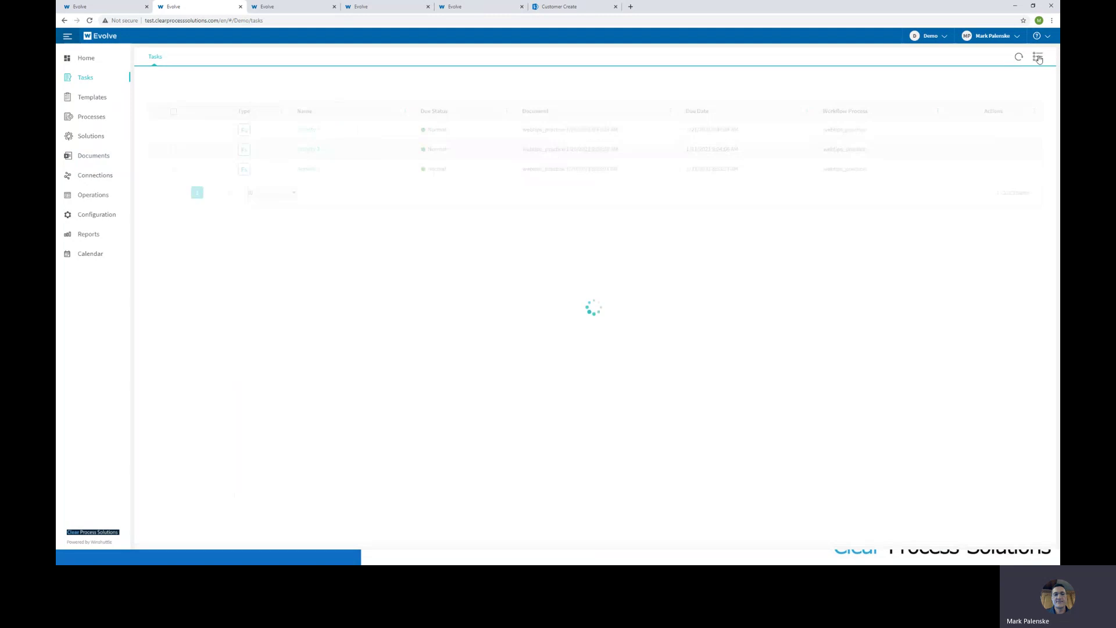
left_click(1038, 57)
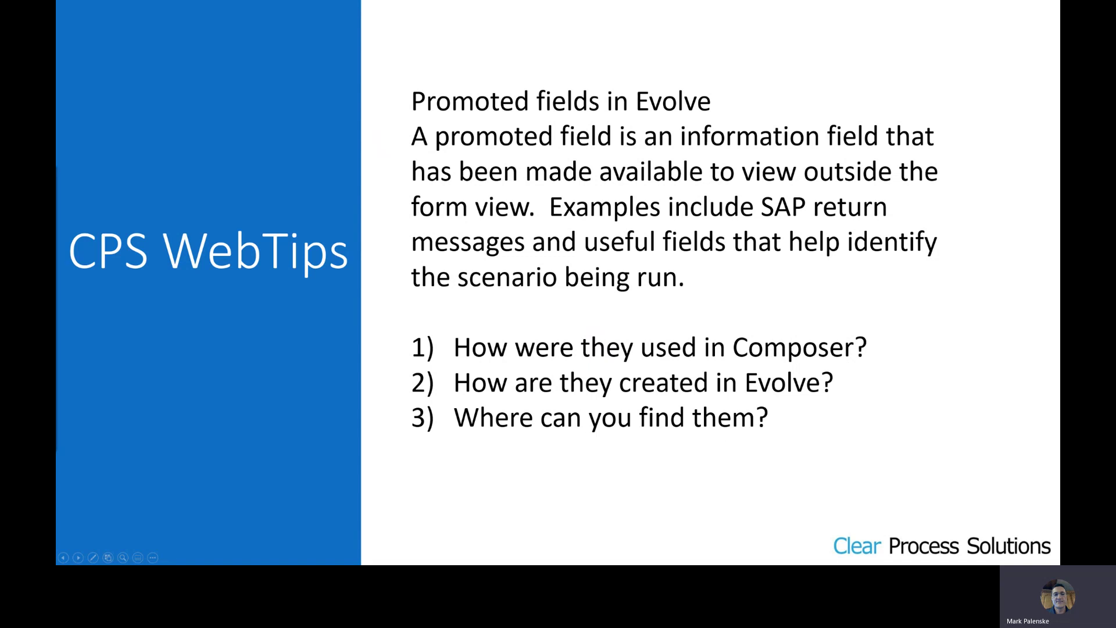
Step: Review the slide on things to be aware of with promoted fields, and return to the webtips_practice solution in Evolve
key("Right")
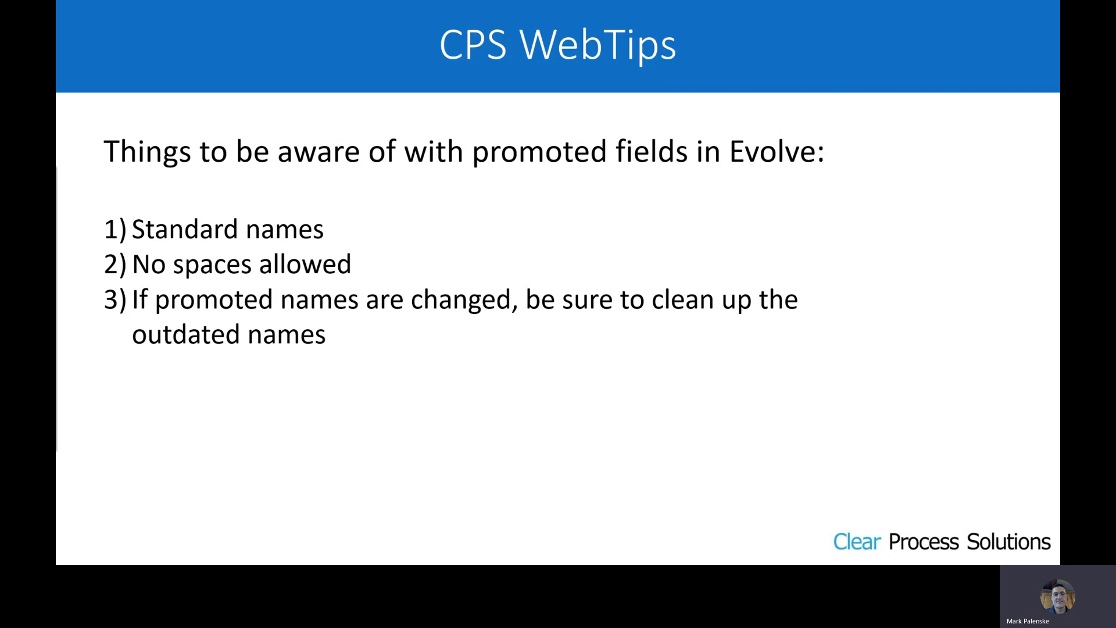
key("alt+Tab")
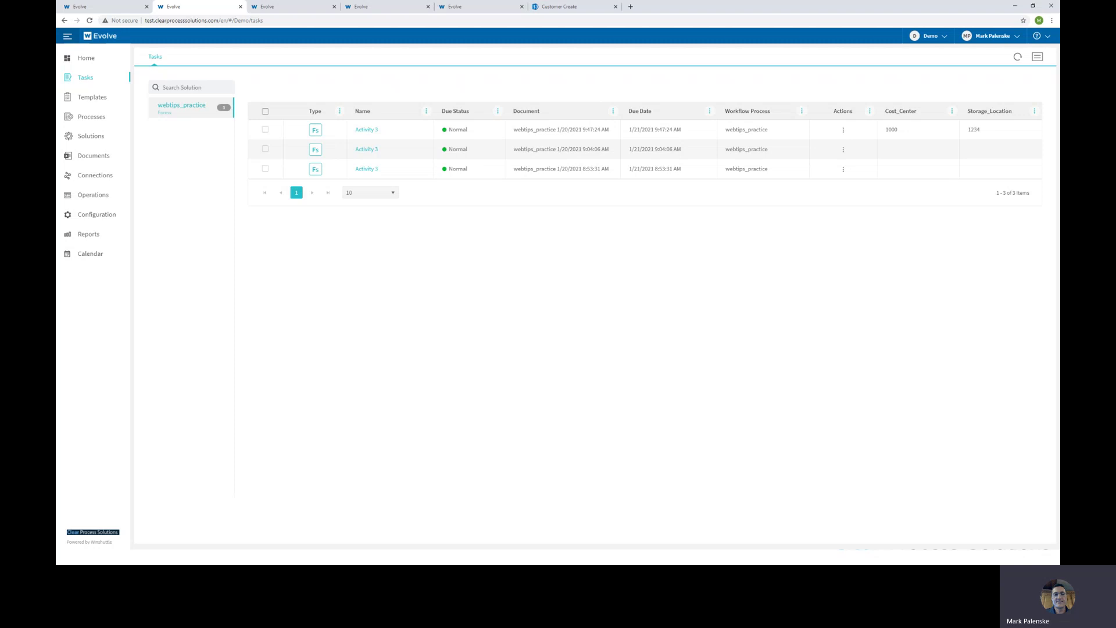
key("ctrl+shift+Tab")
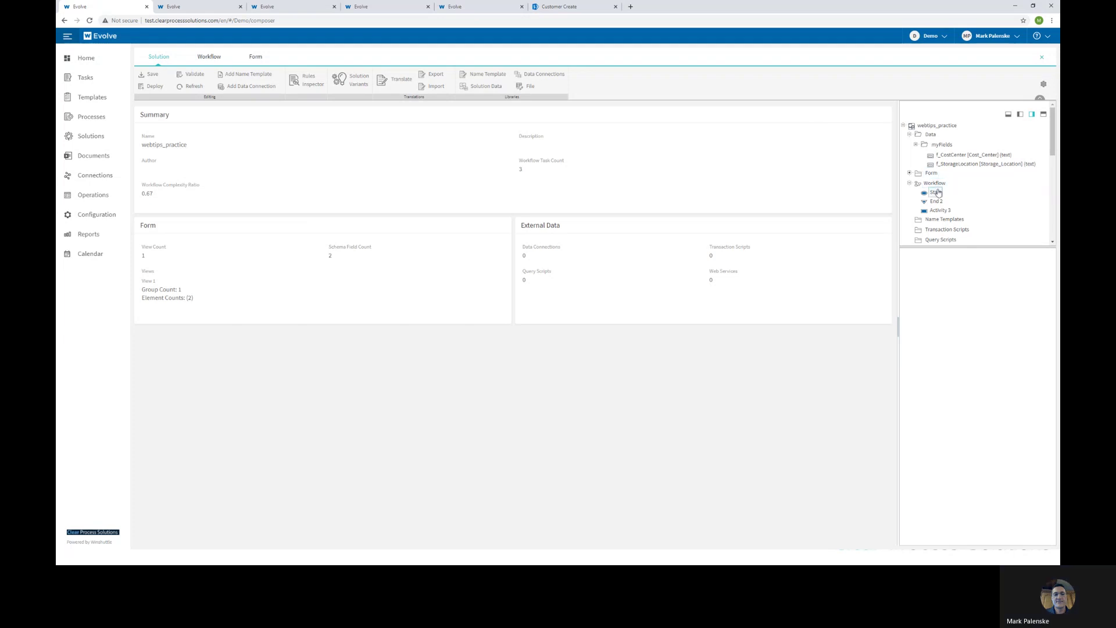
Step: Look through the full list of solution fields in the webtips_practice solution tree
scroll(938, 192, "down", 2)
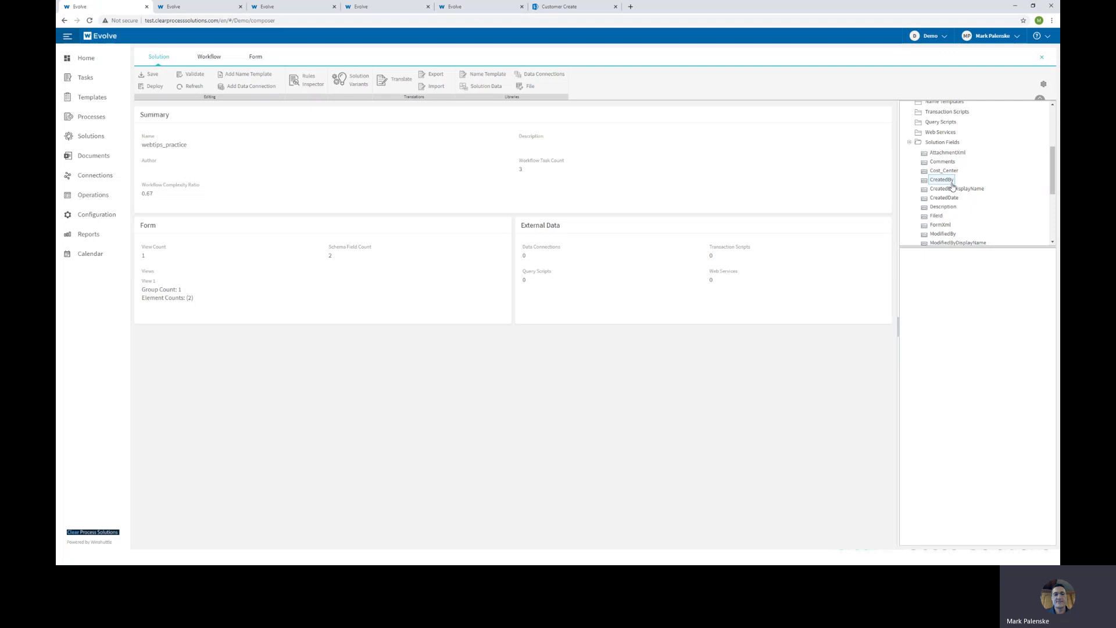
scroll(959, 203, "down", 2)
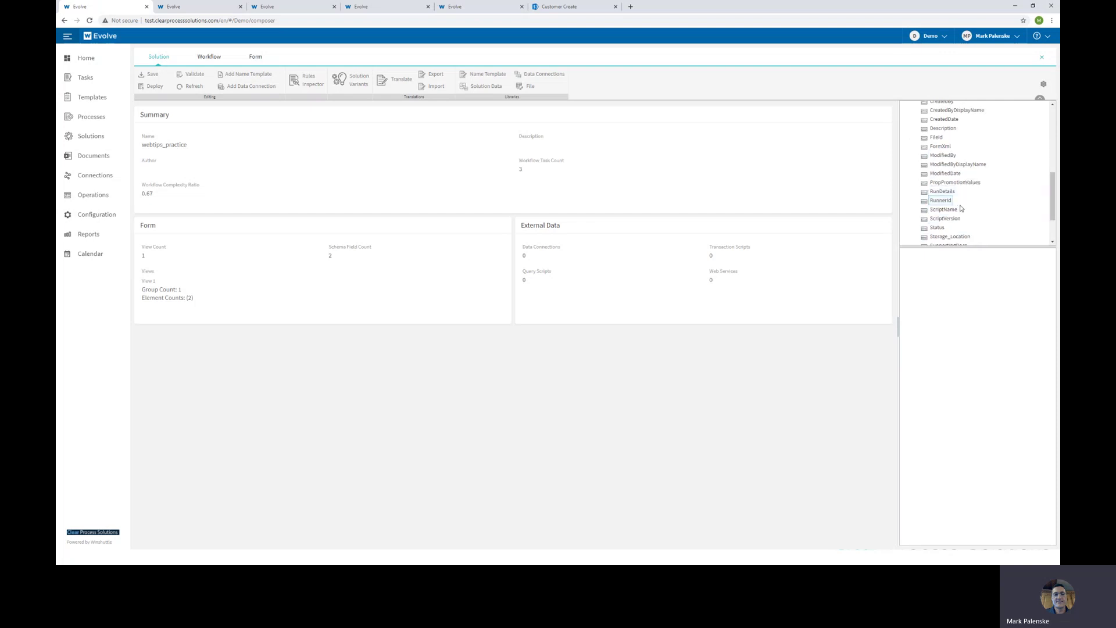
scroll(961, 203, "down", 2)
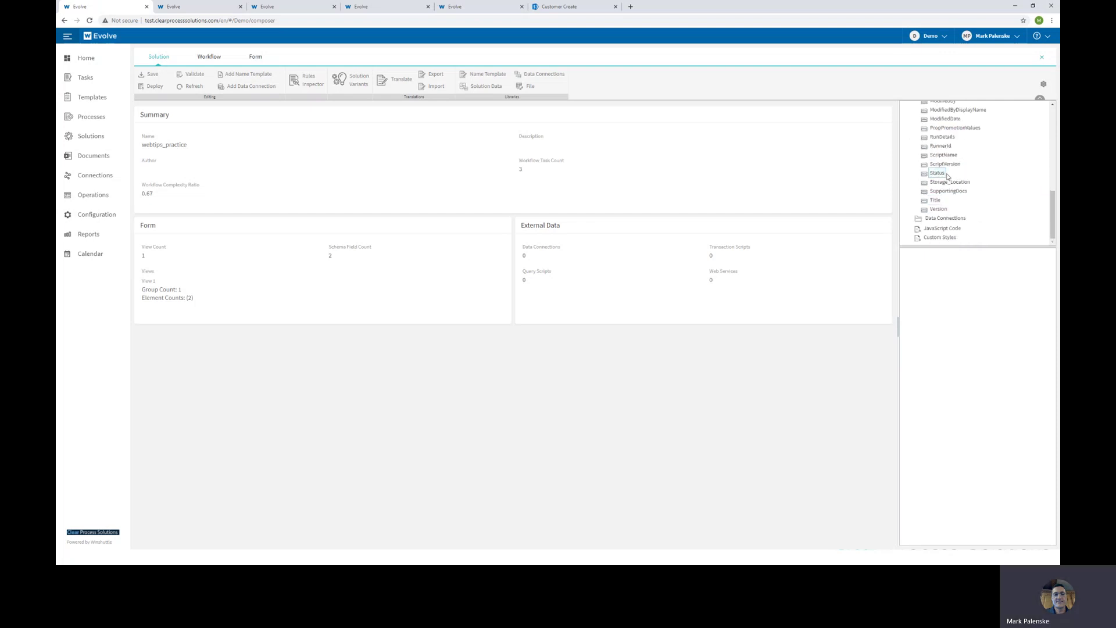
Step: Add a form data field named f_status to the myFields group
left_click(243, 57)
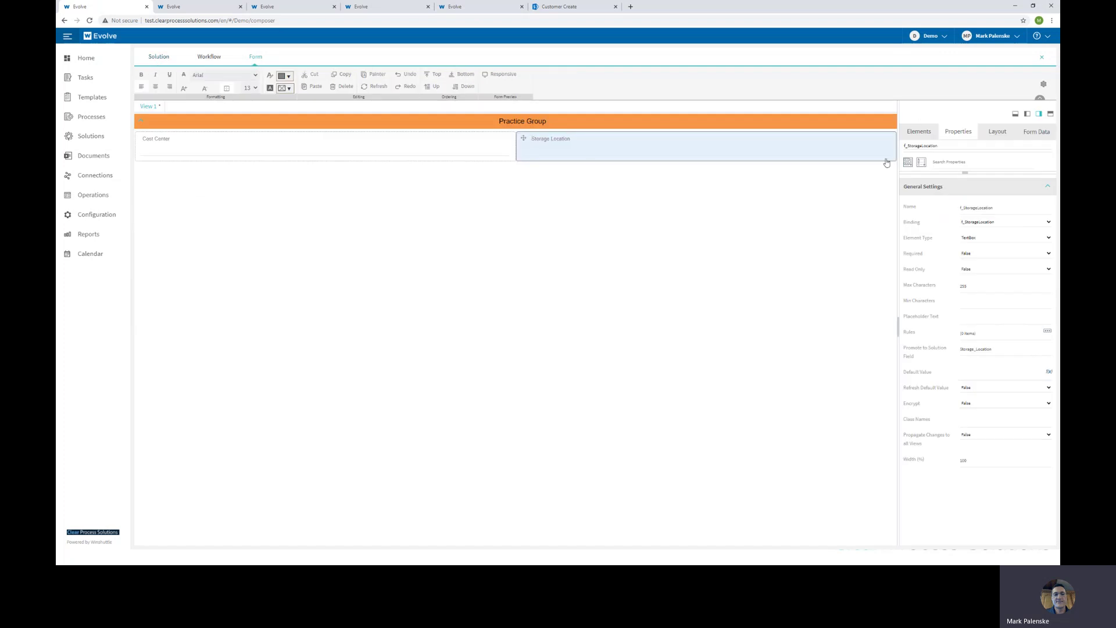
left_click(1024, 133)
right_click(937, 161)
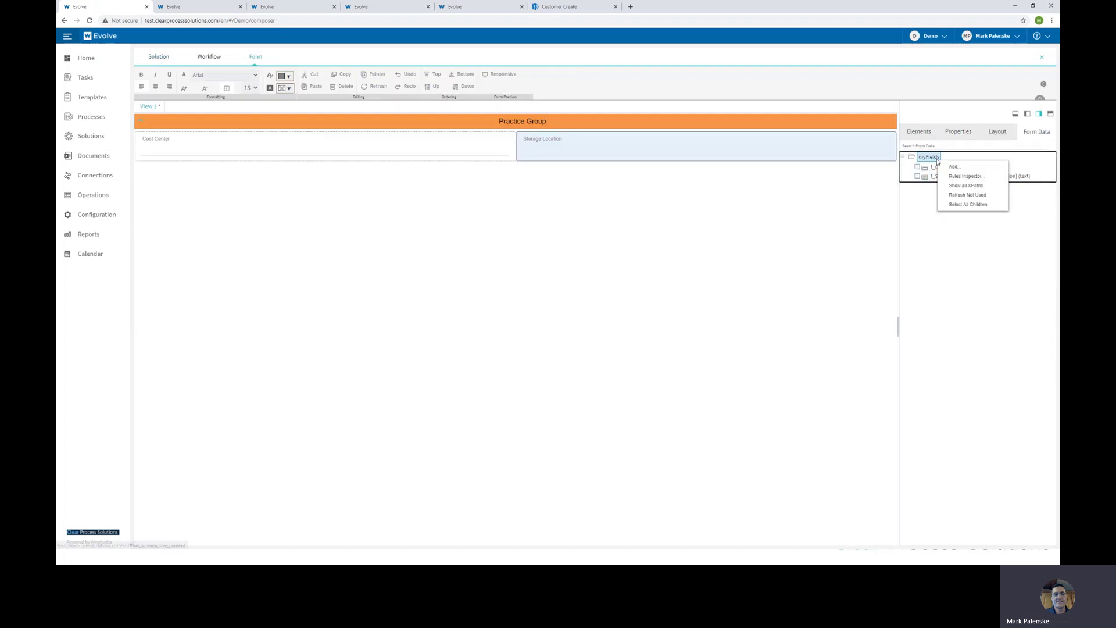
left_click(942, 165)
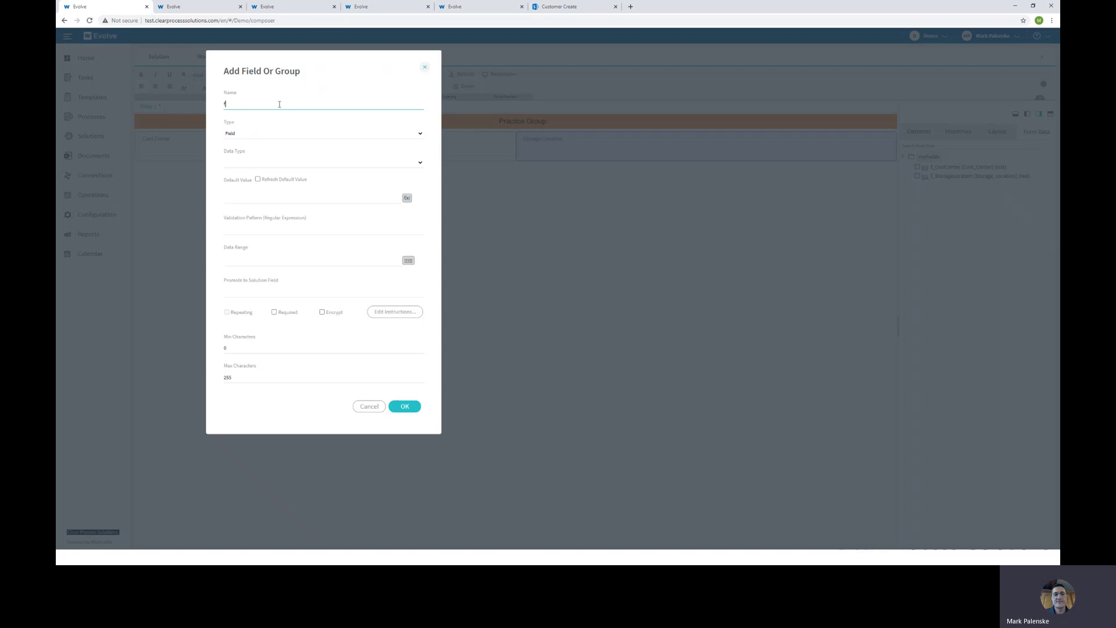
type("f_status")
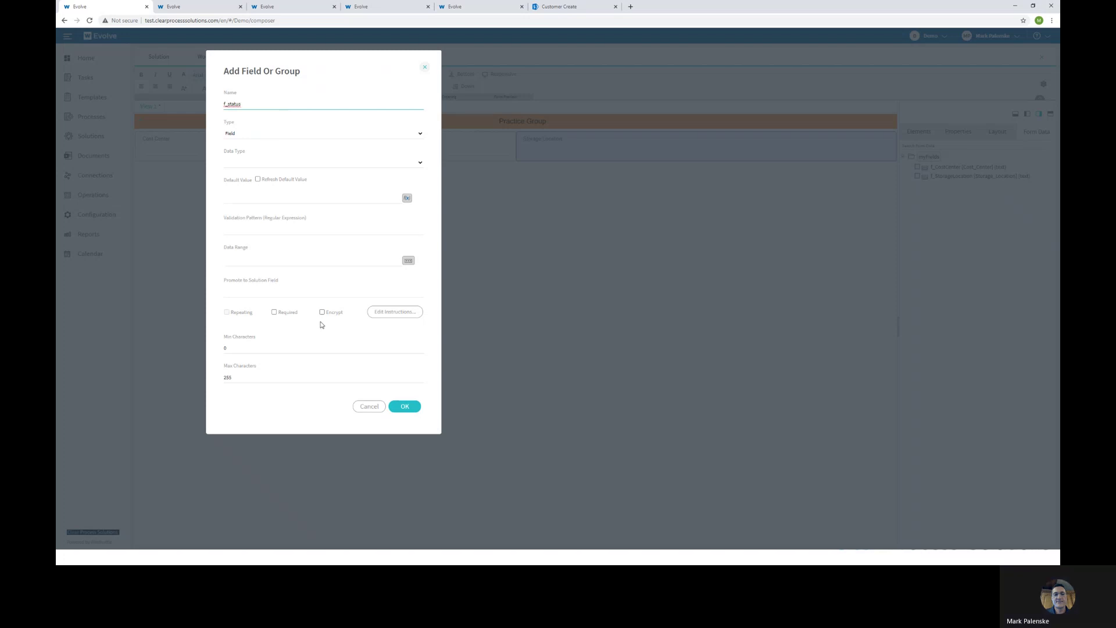
left_click(407, 412)
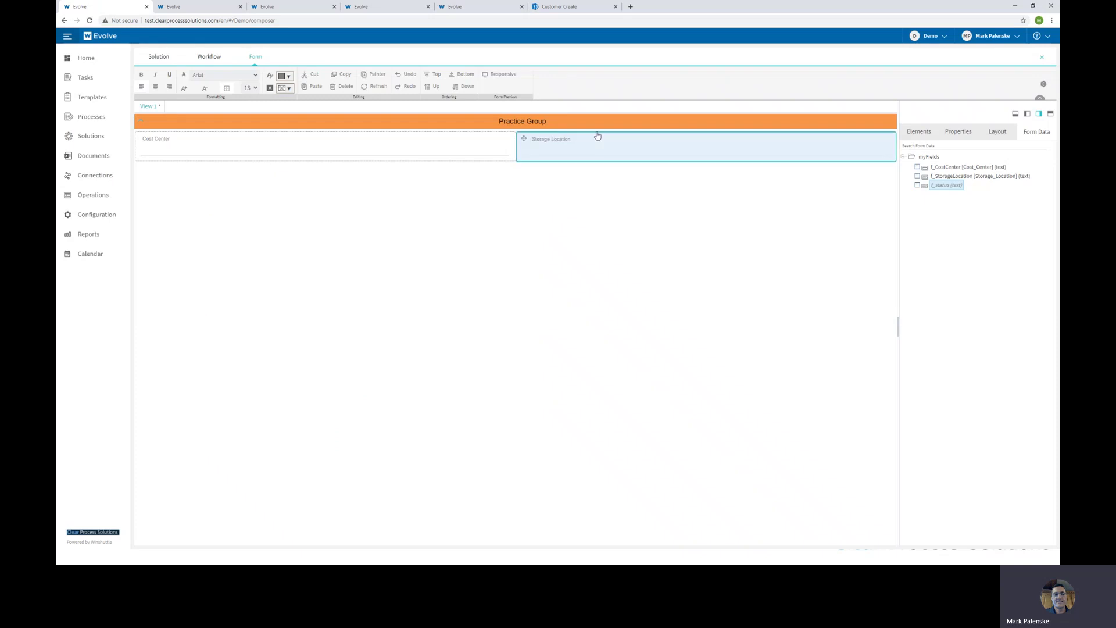
Step: Place the f_status field on the form below Cost Center and try to promote it to a solution field named Status
left_click_drag(598, 137, 276, 179)
left_click(954, 134)
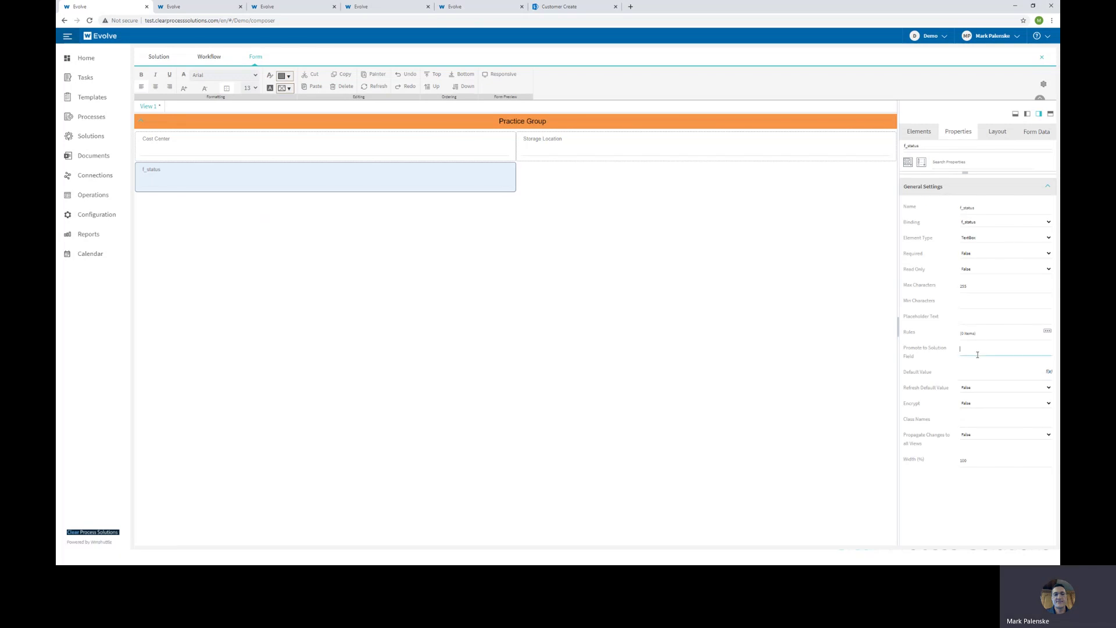
type("Status")
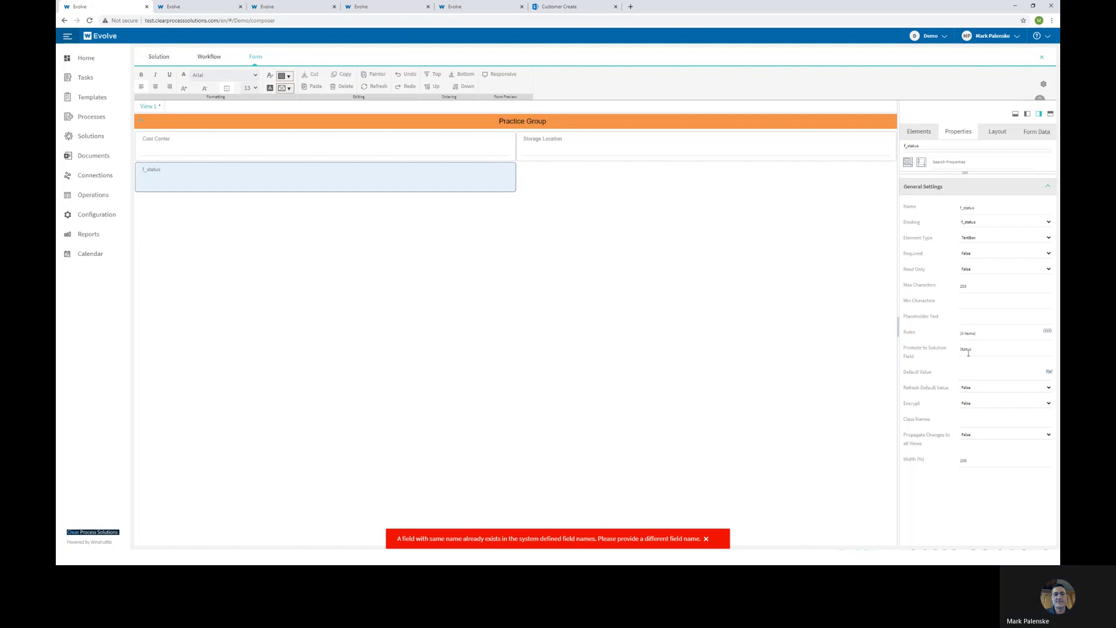
Step: Set the promoted solution field name of f_status to Status_ID and dismiss the error message
left_click_drag(978, 349, 962, 354)
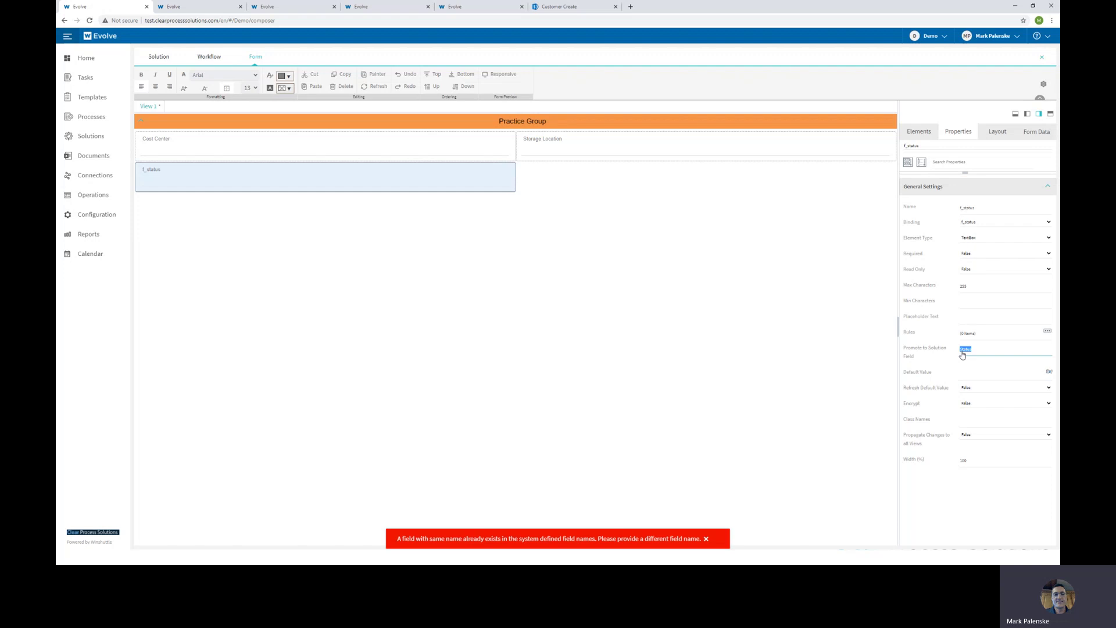
left_click(996, 351)
type("-")
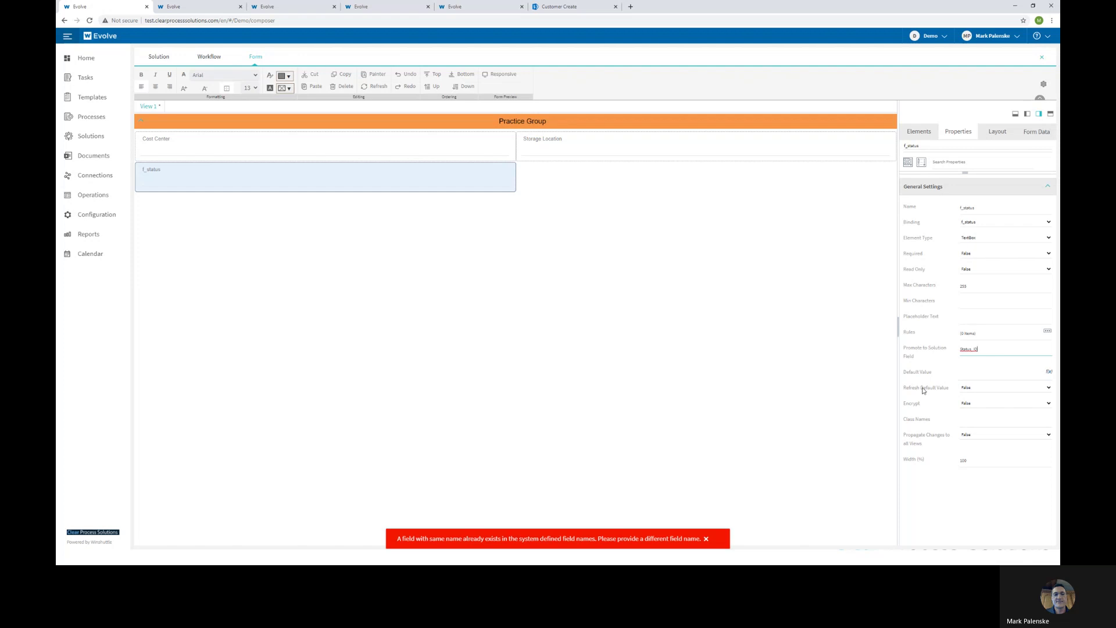
left_click(707, 539)
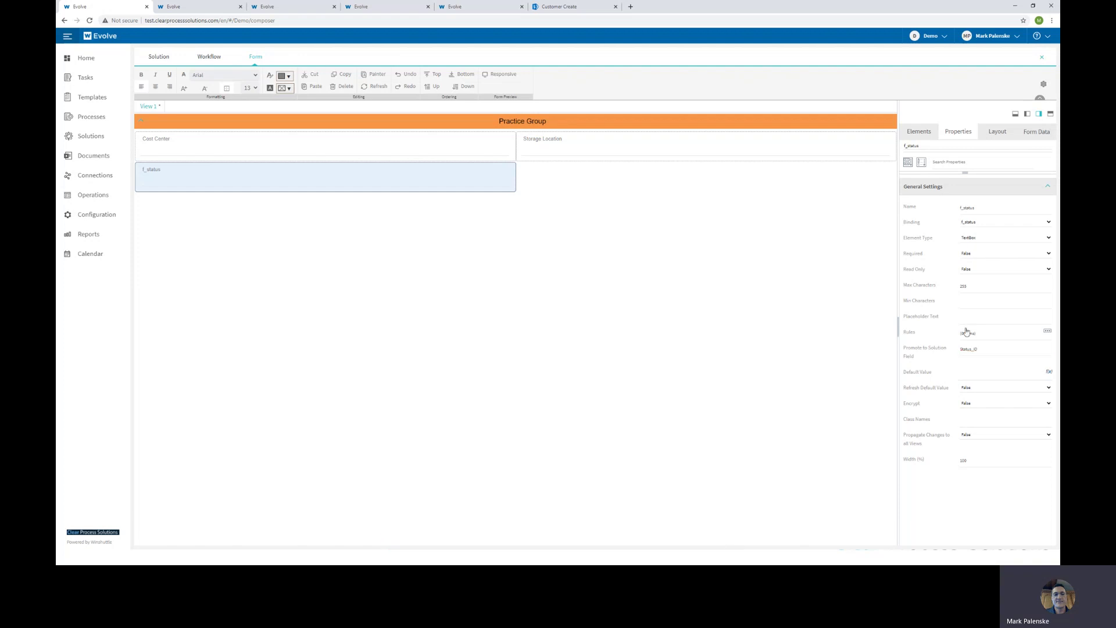
left_click(989, 301)
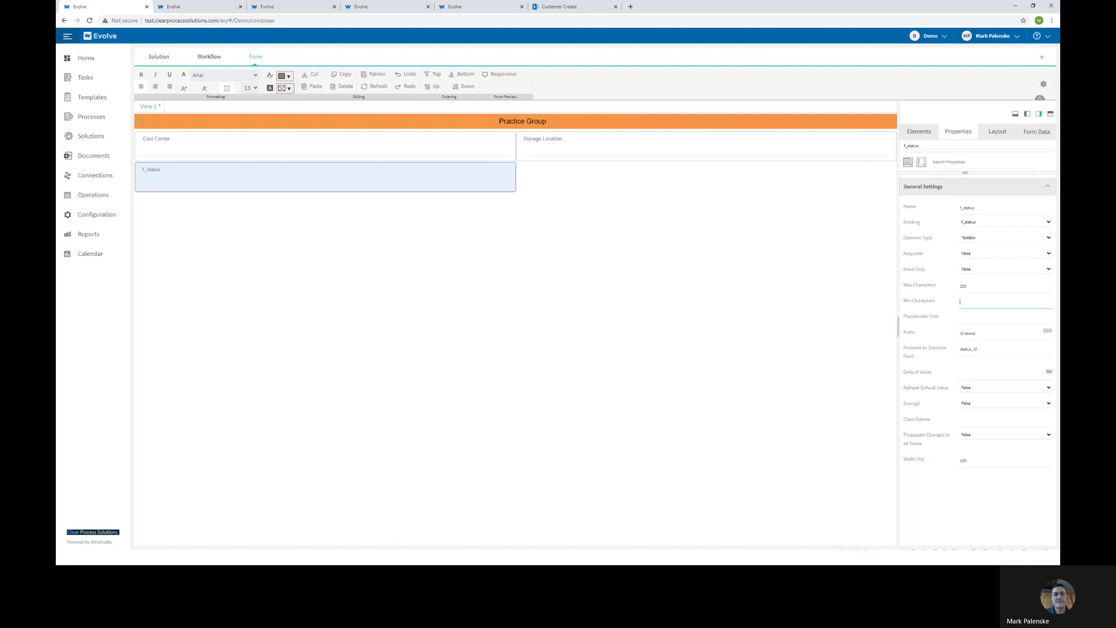
Step: Review the slide on promoted field cautions, and examine the solution fields list for the promoted status field
key("alt+Tab")
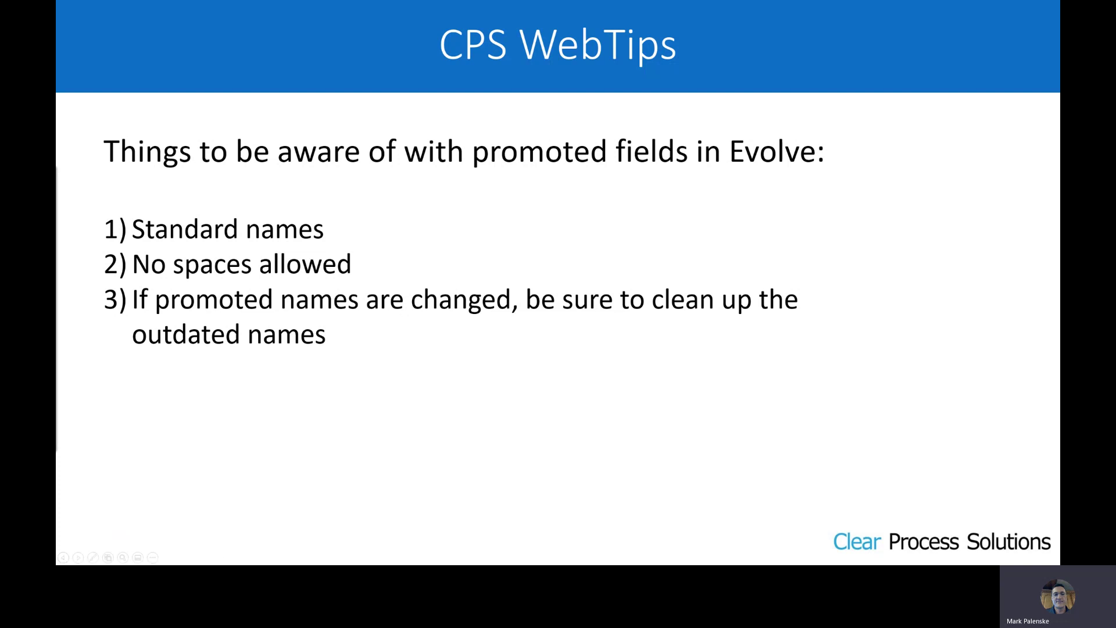
key("alt+Tab")
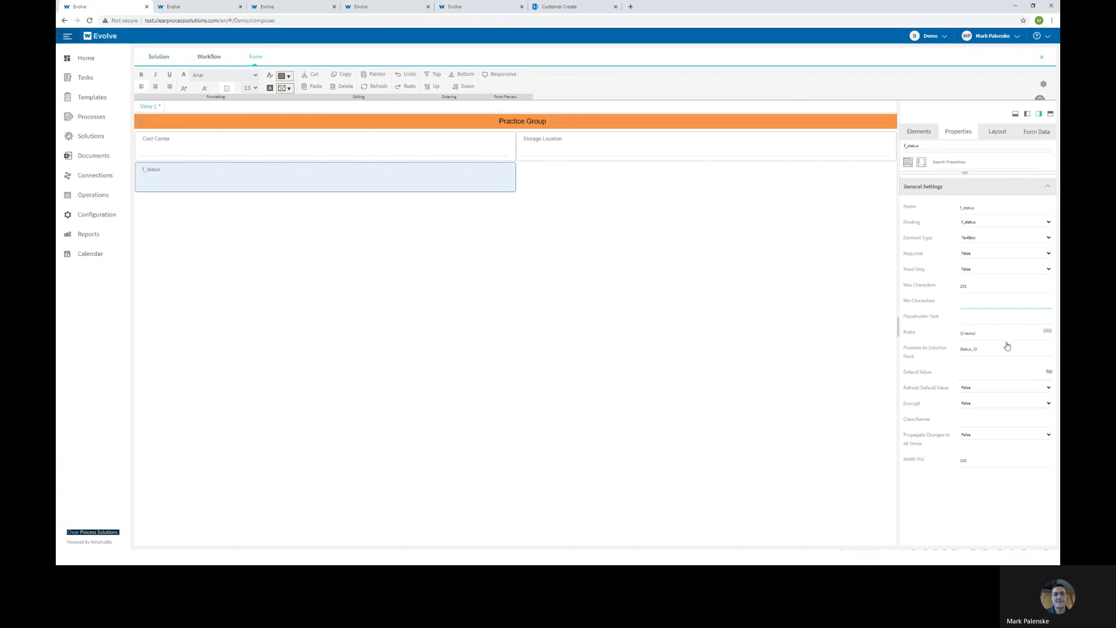
left_click(162, 58)
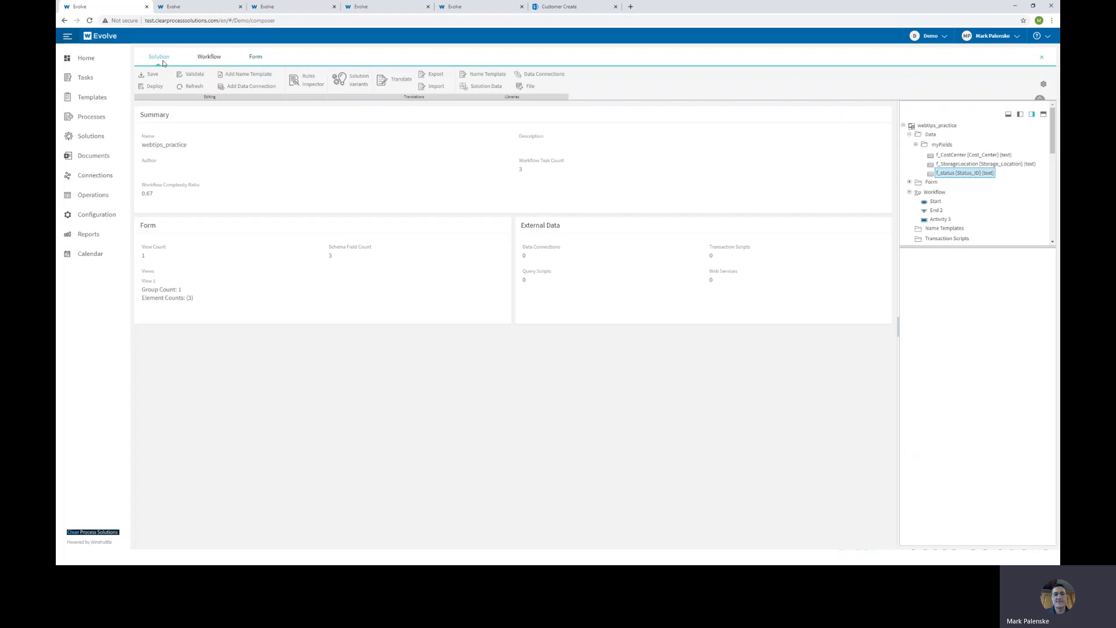
left_click(910, 137)
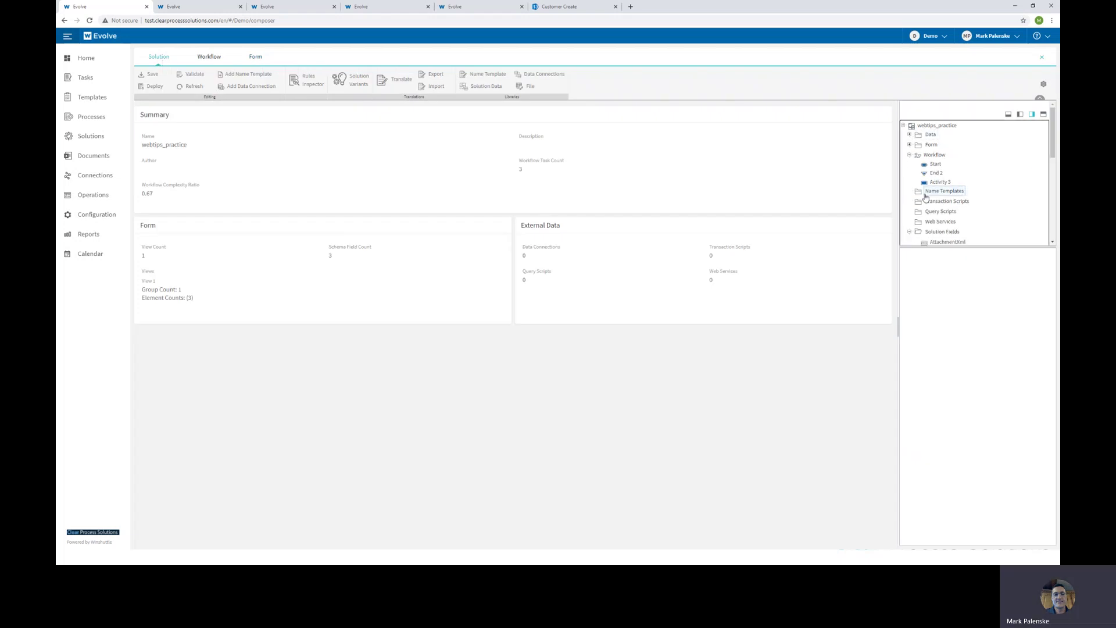
scroll(947, 175, "down", 3)
scroll(952, 175, "up", 2)
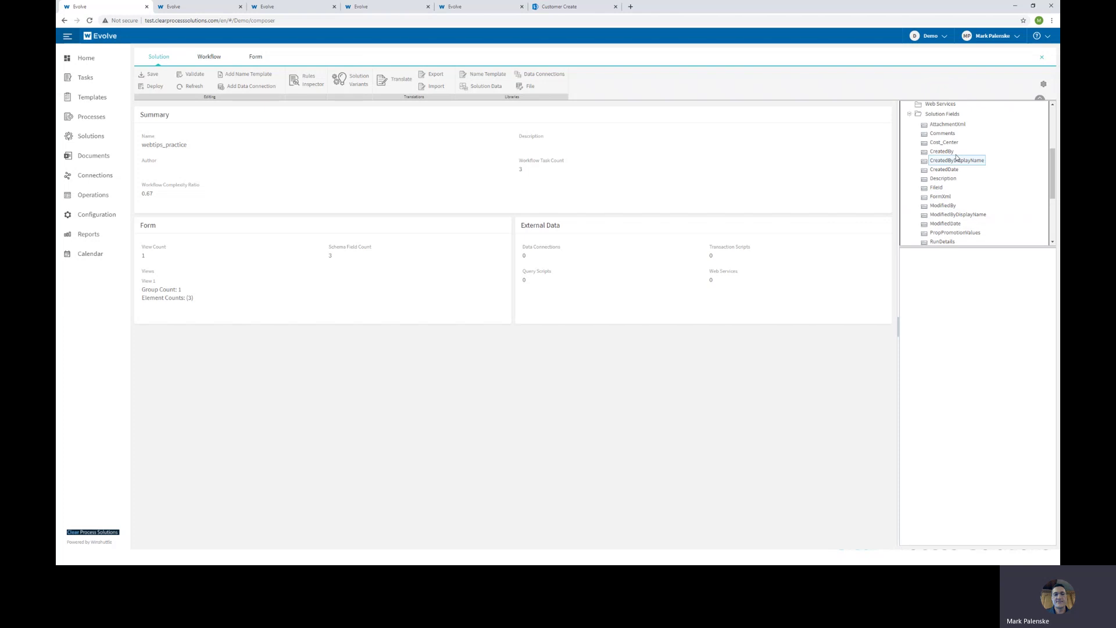
scroll(954, 171, "down", 3)
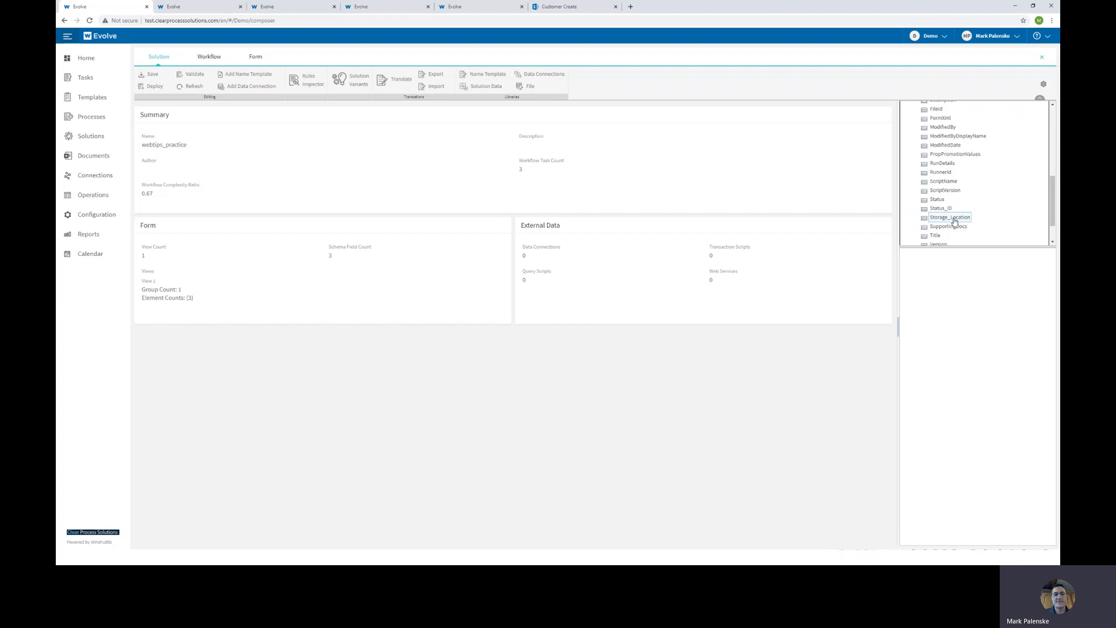
Step: Change the promoted solution field name of the Storage Location field to Storage_Location_1234
left_click(254, 58)
left_click(551, 157)
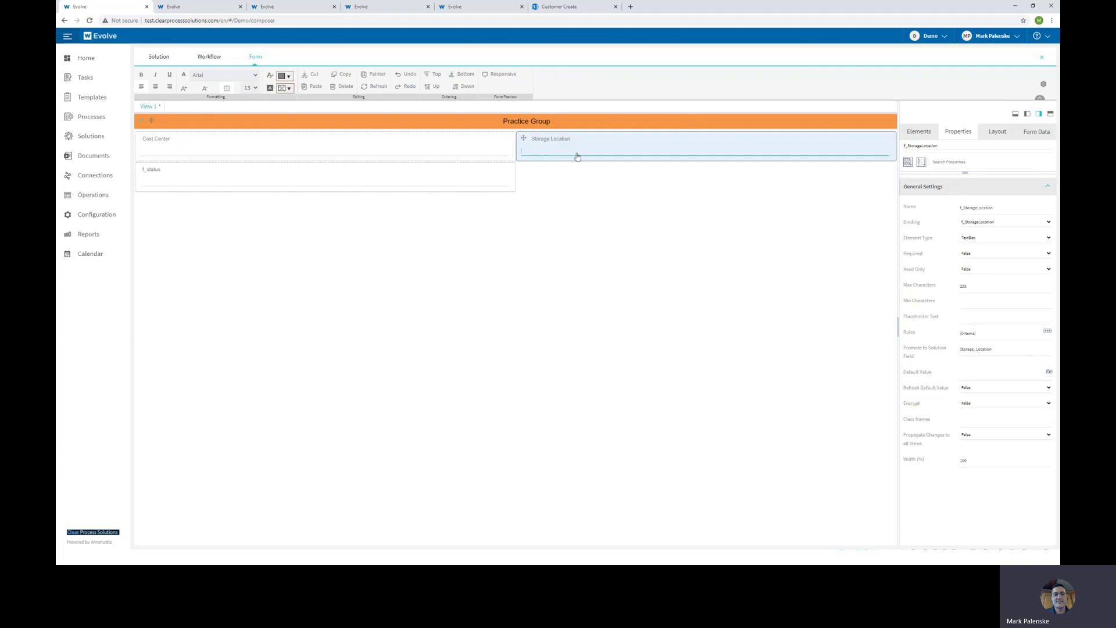
left_click(1002, 345)
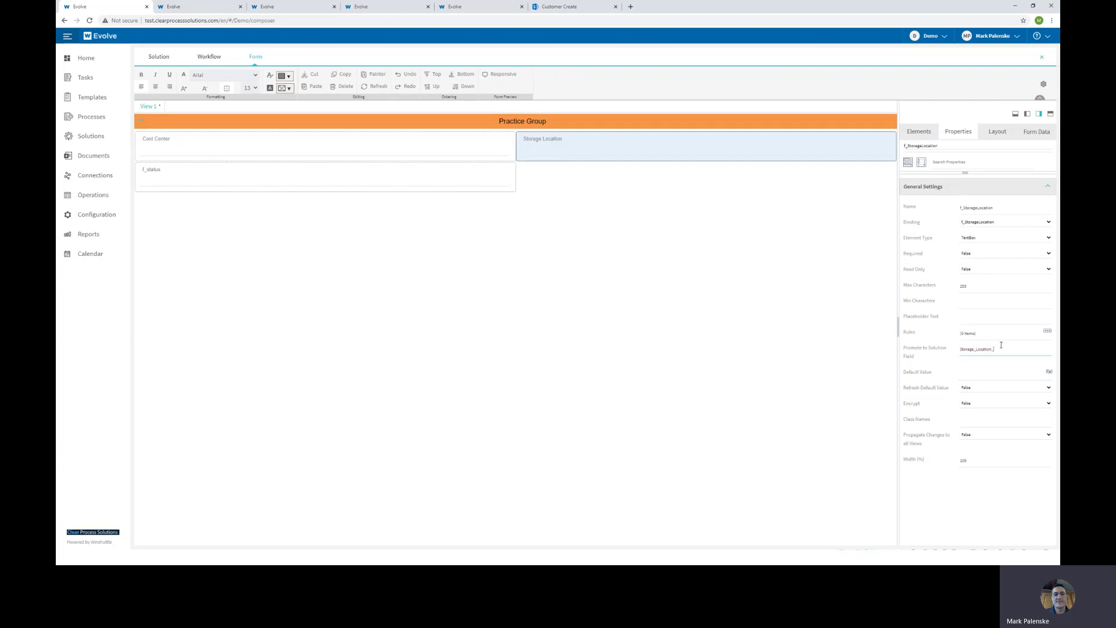
type("_1234")
Step: Examine the solution fields list for the outdated and the renamed Storage Location entries
left_click(157, 57)
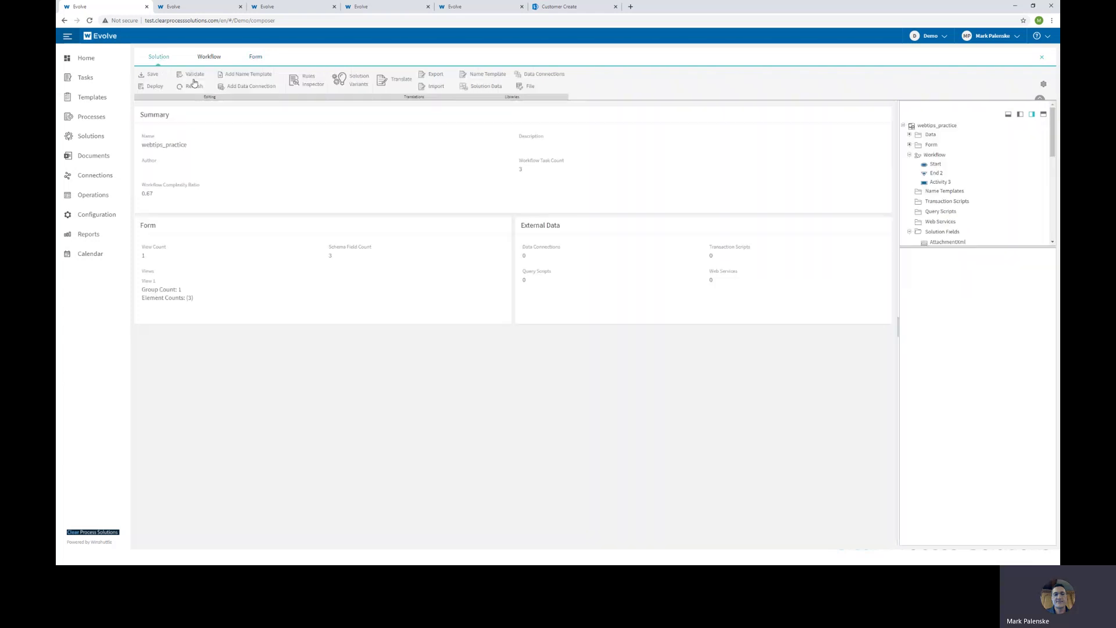
left_click(486, 86)
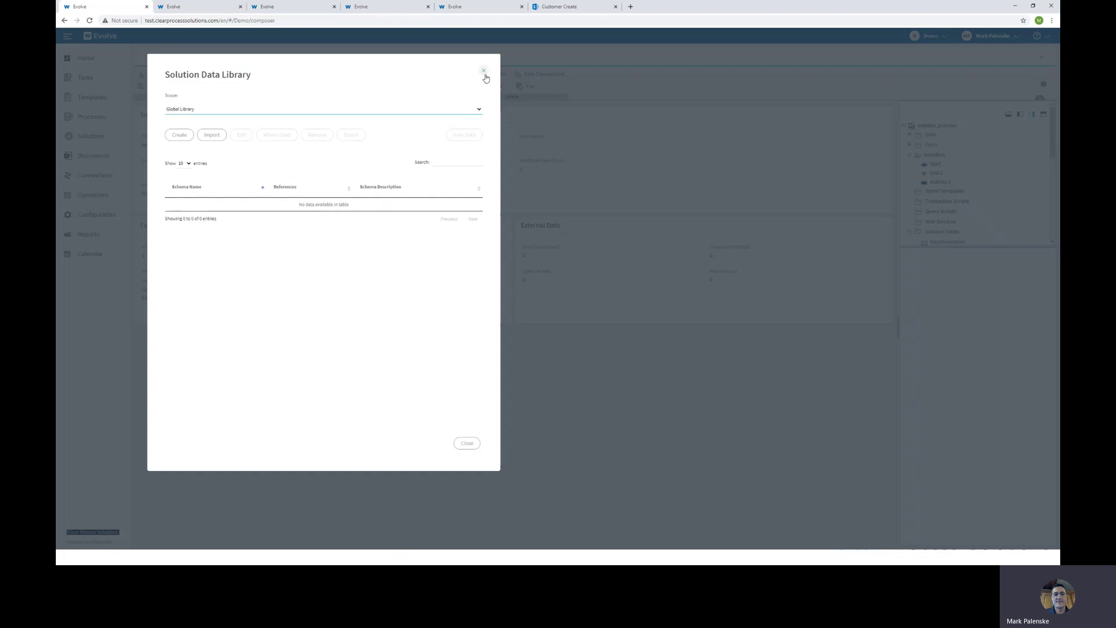
left_click(485, 72)
scroll(984, 196, "down", 5)
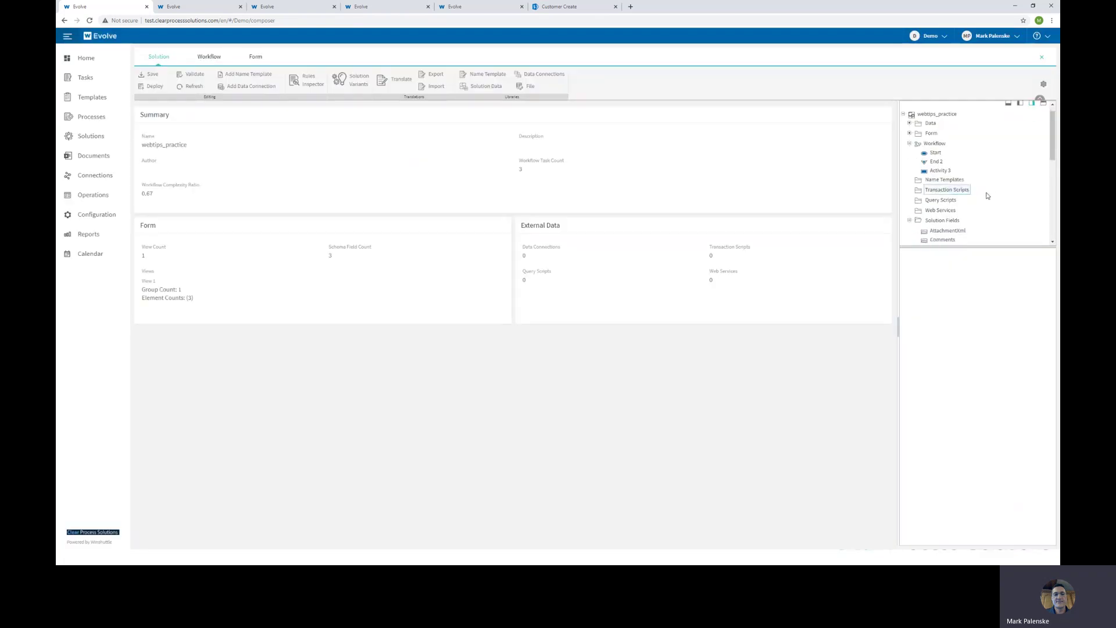
scroll(984, 196, "down", 3)
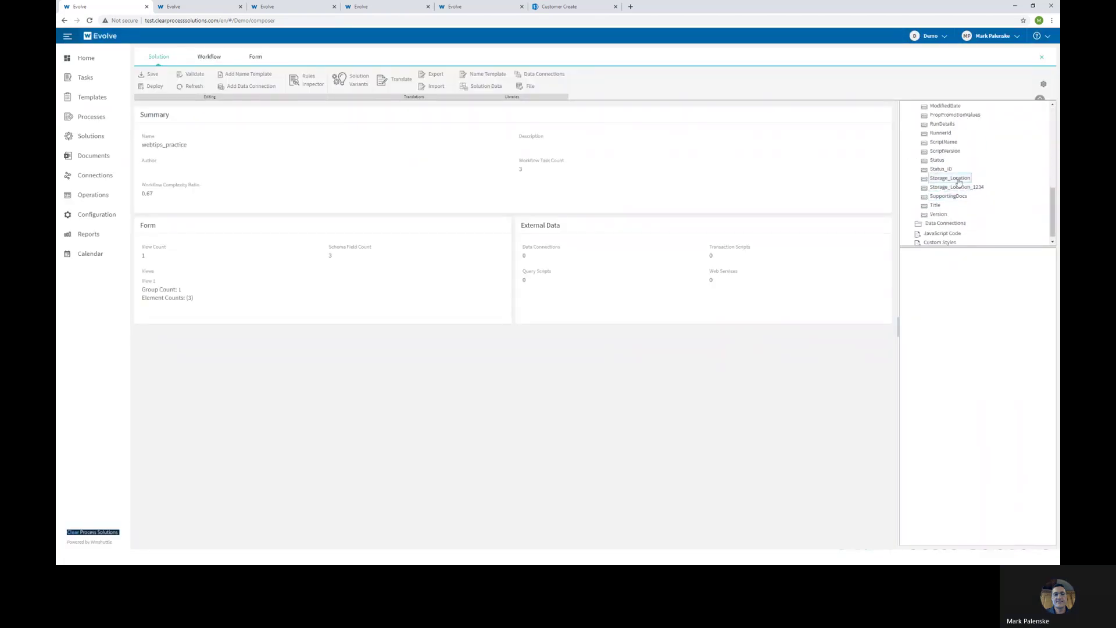
left_click(961, 187)
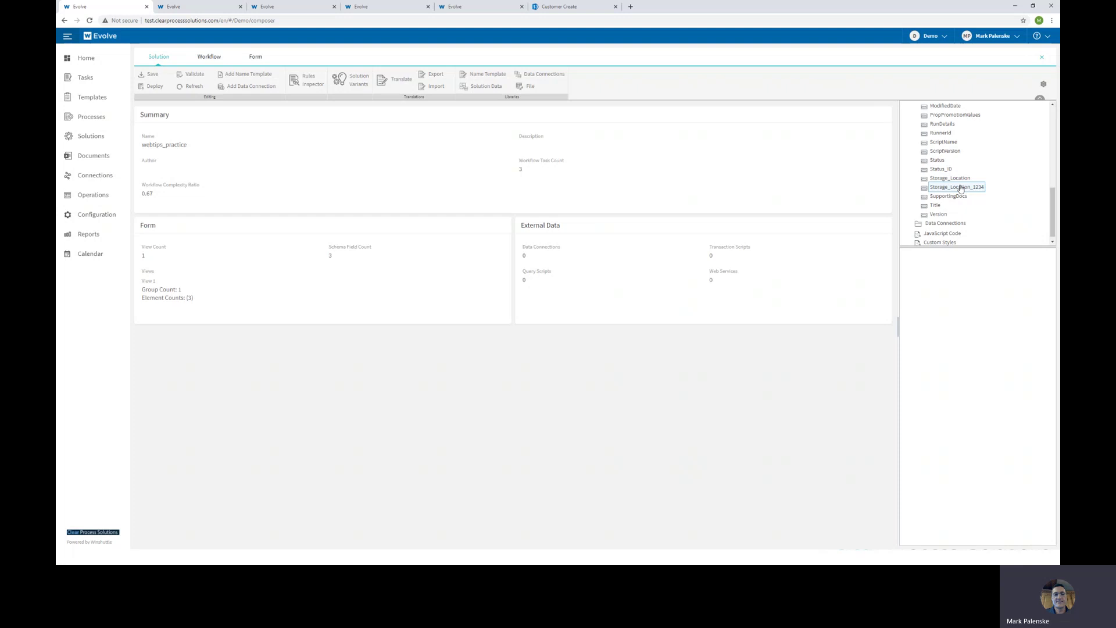
mouse_move(974, 194)
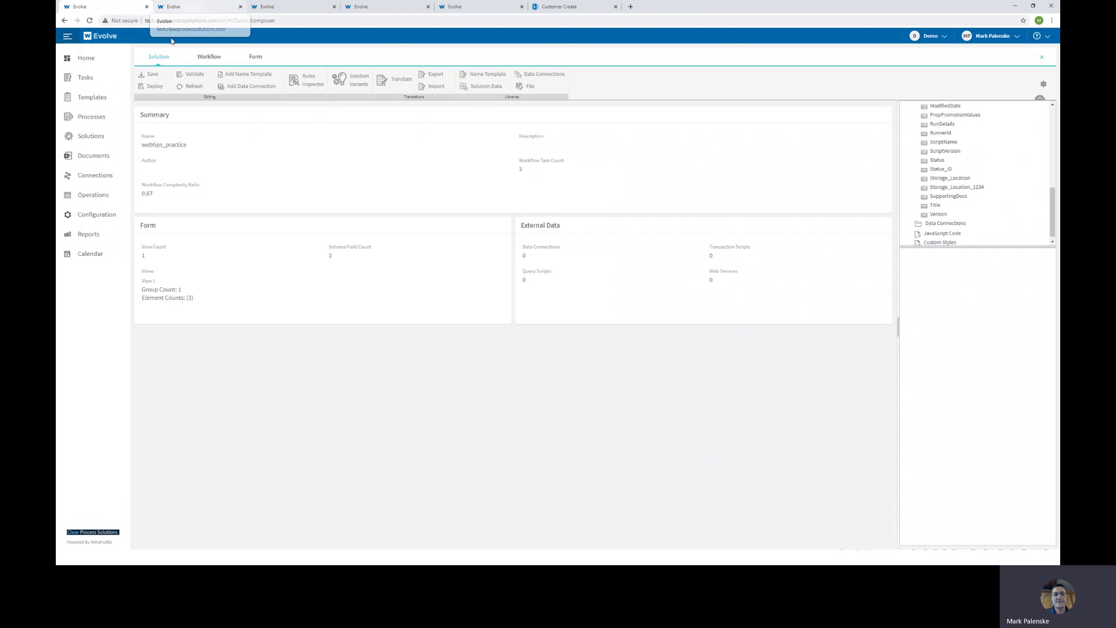
Step: Deploy the webtips_practice solution with the form launched and no forced update of name templates
left_click(154, 87)
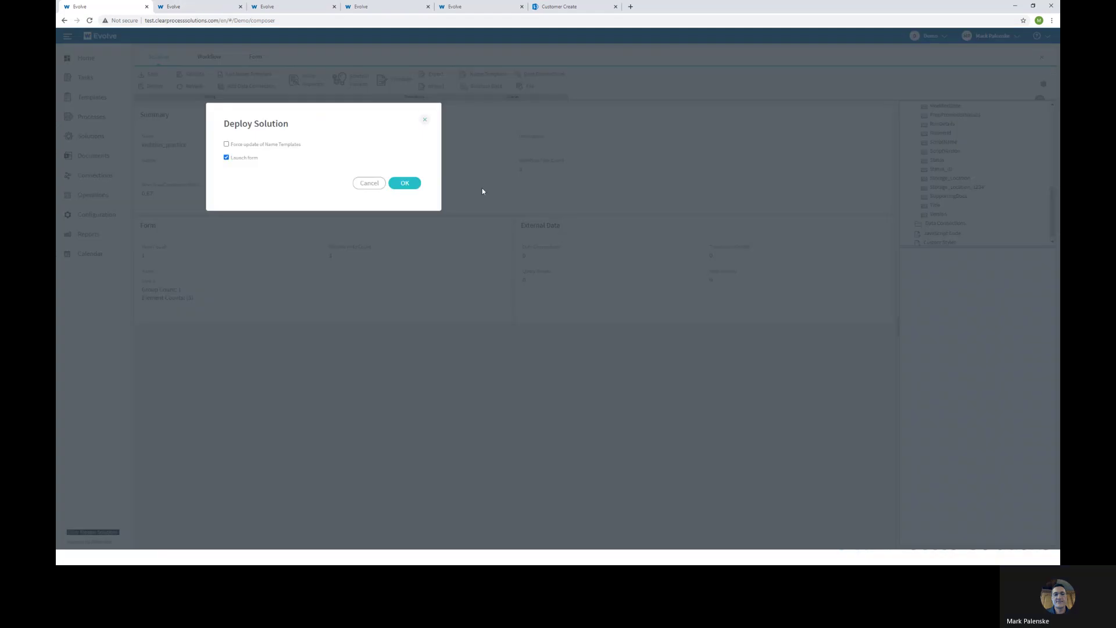
left_click(405, 185)
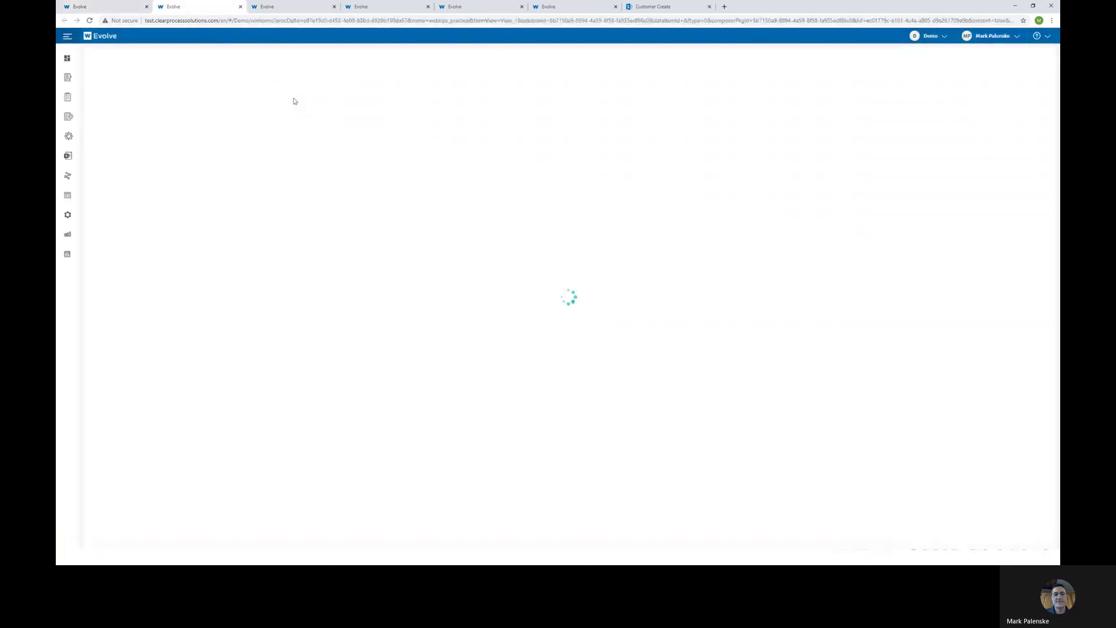
Step: Reload the task list to examine its promoted field columns, and return to the solution fields in the solution composer
left_click(68, 36)
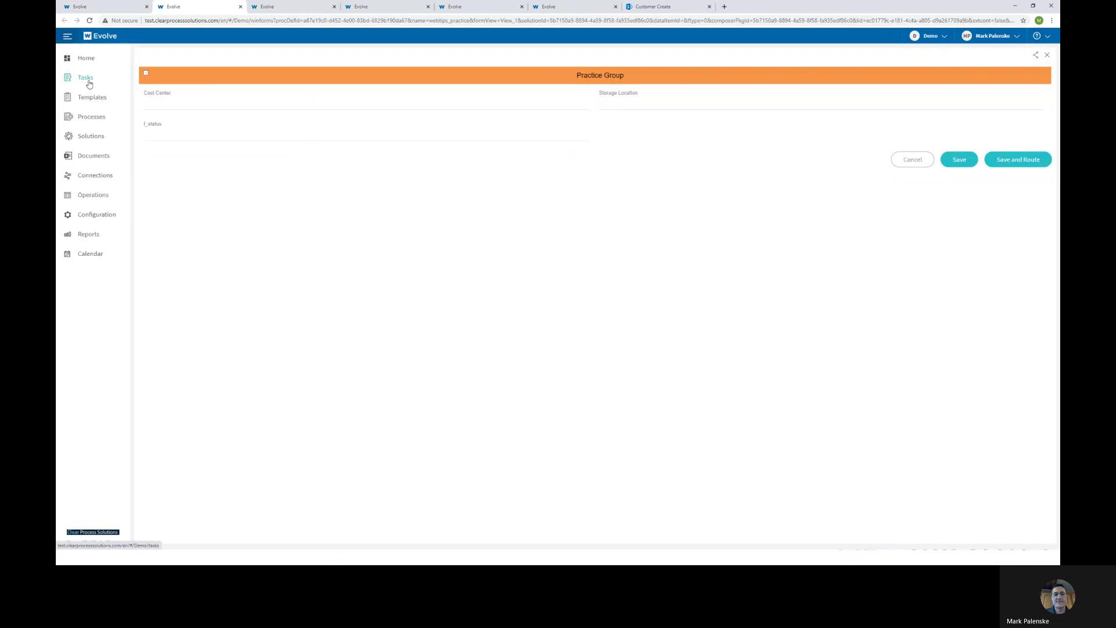
left_click(279, 7)
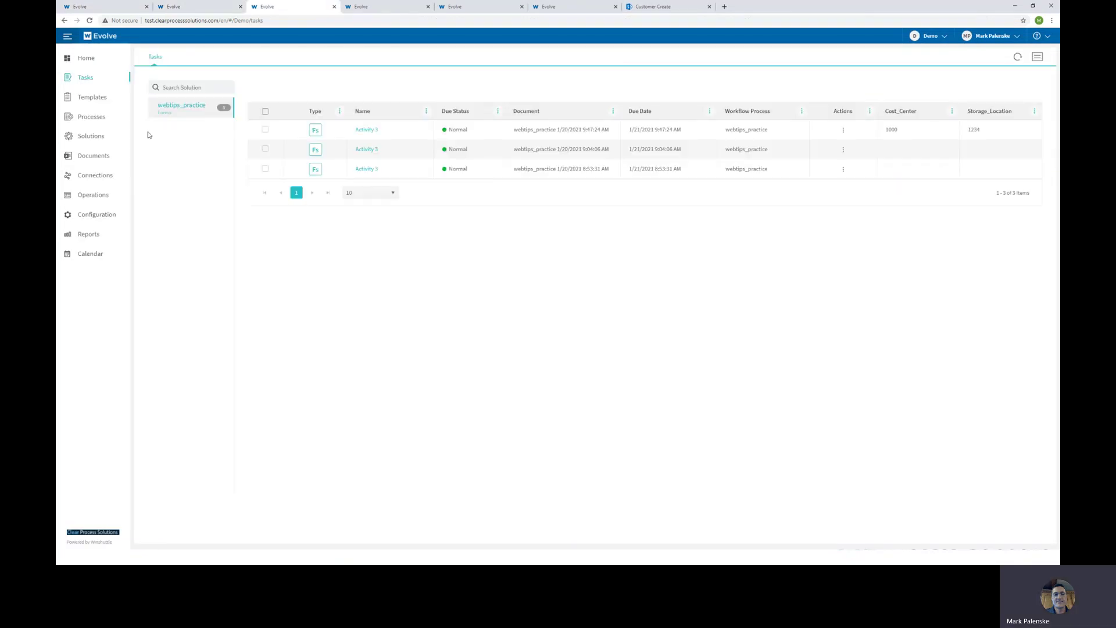
key("F5")
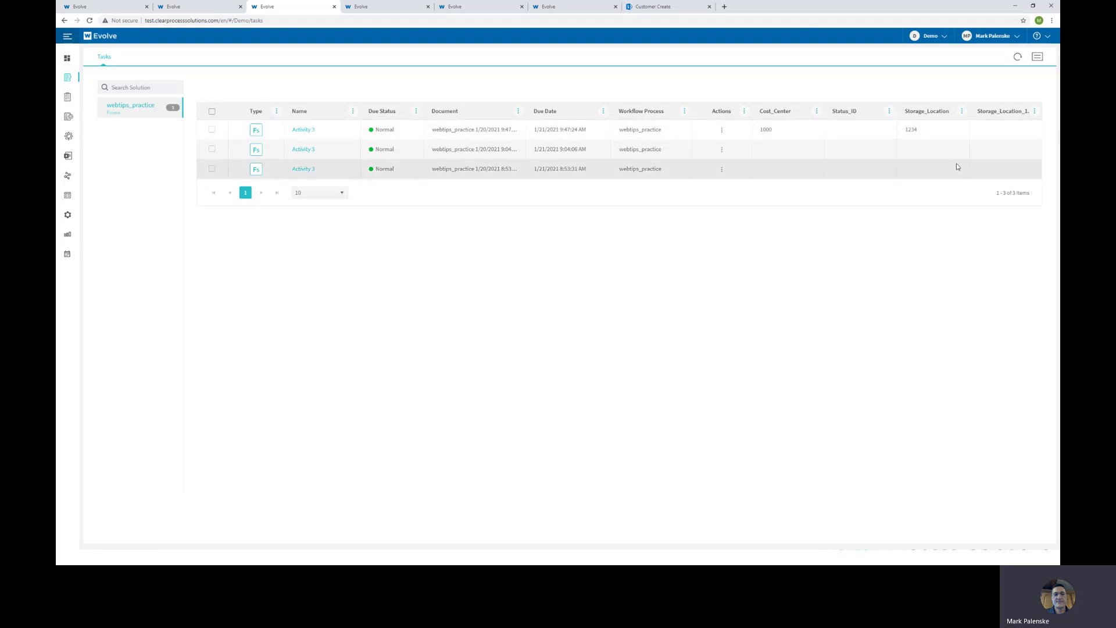
left_click(125, 11)
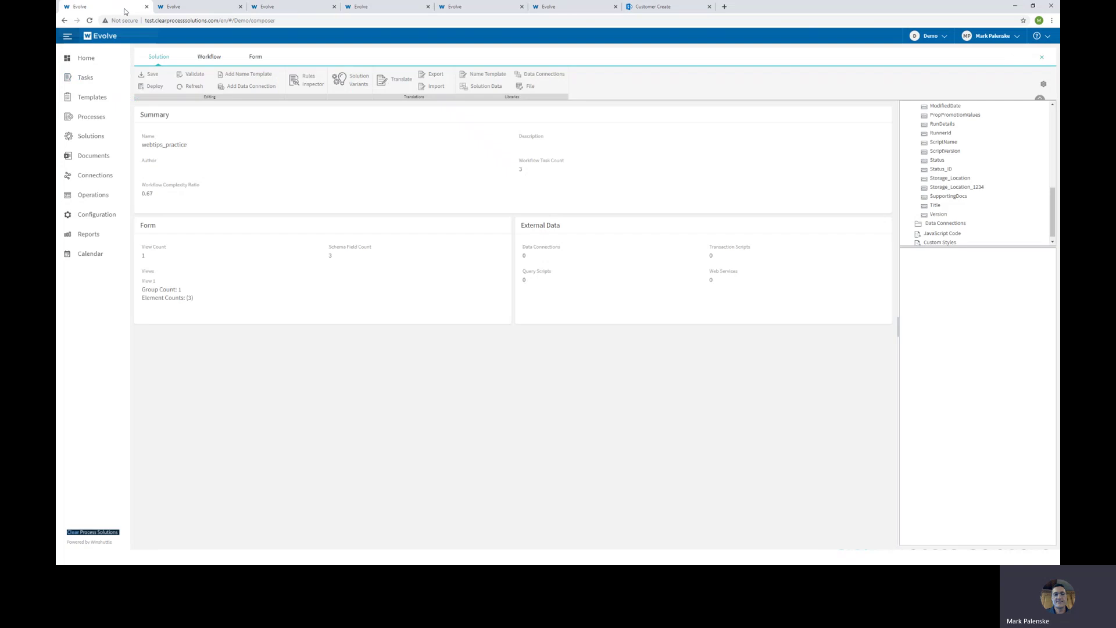
scroll(945, 189, "up", 3)
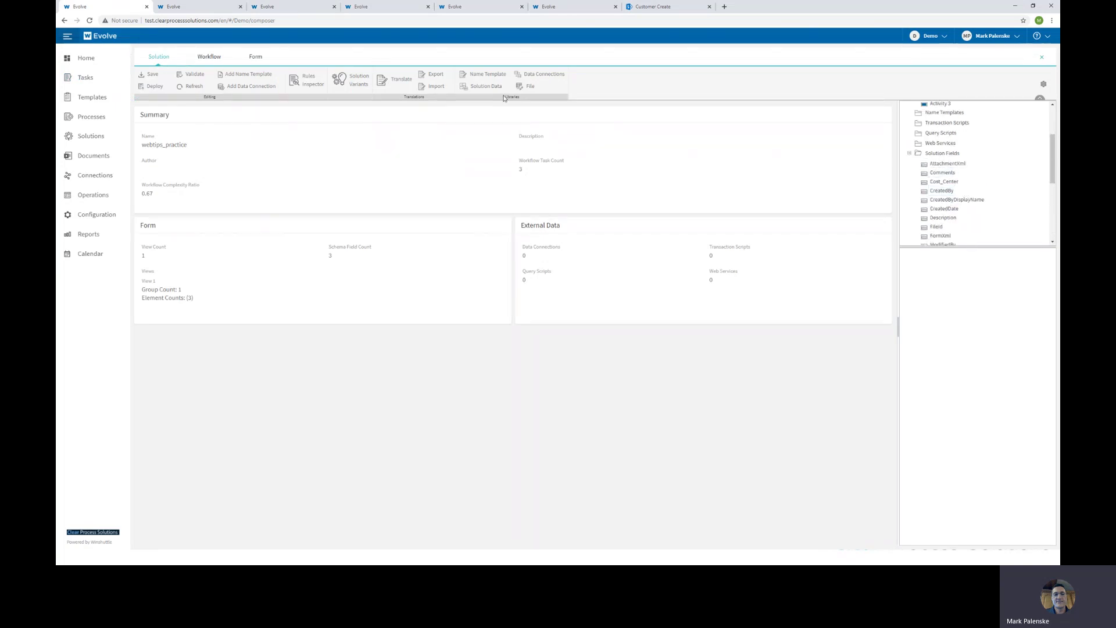
Step: Delete the Storage_Location_1234 entry from the solution fields of webtips_practice and agree to its removal
scroll(1012, 175, "up", 3)
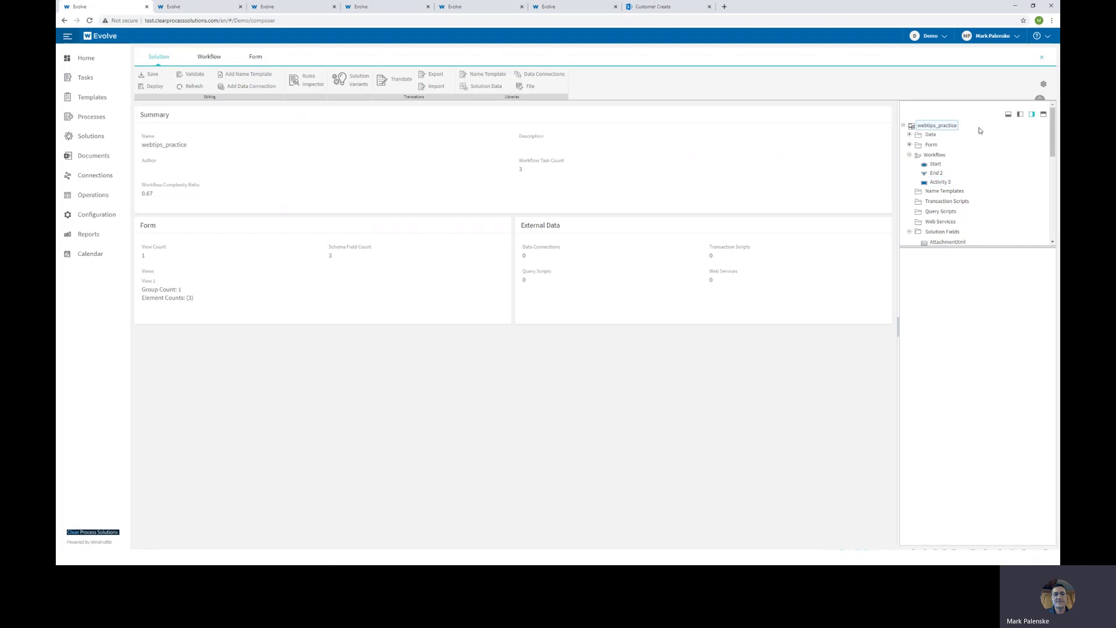
scroll(965, 168, "down", 3)
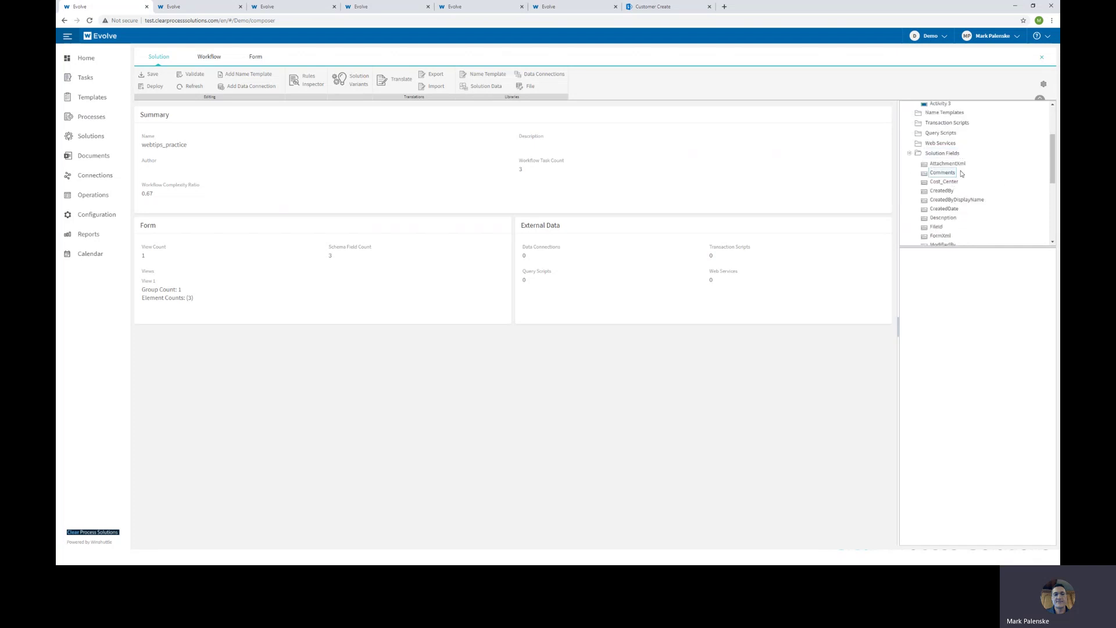
scroll(960, 186, "down", 3)
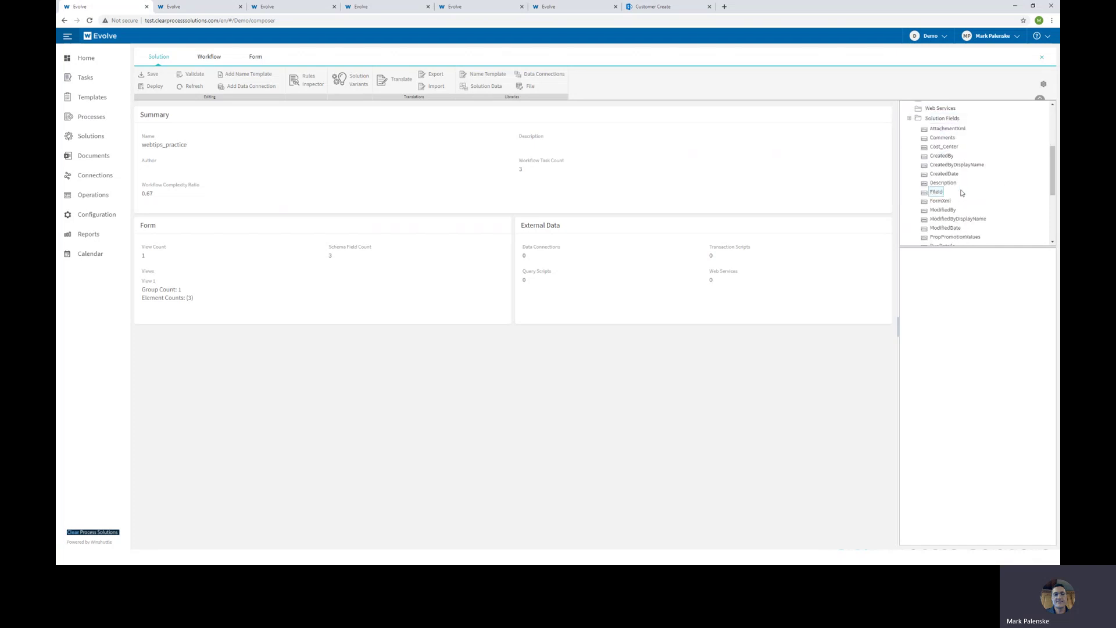
scroll(961, 193, "down", 2)
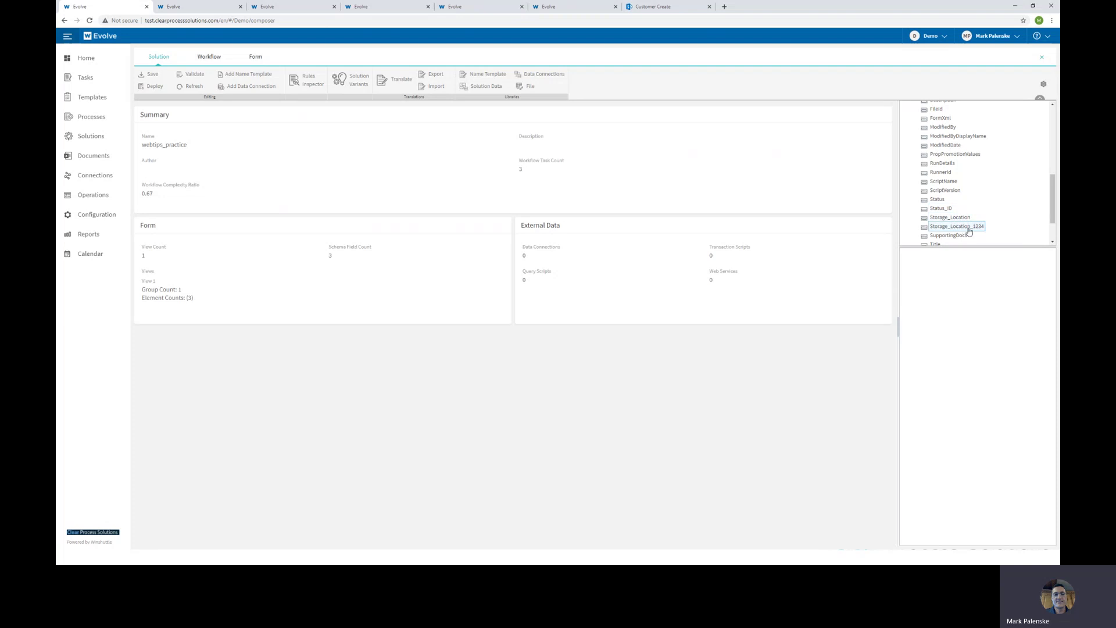
right_click(960, 232)
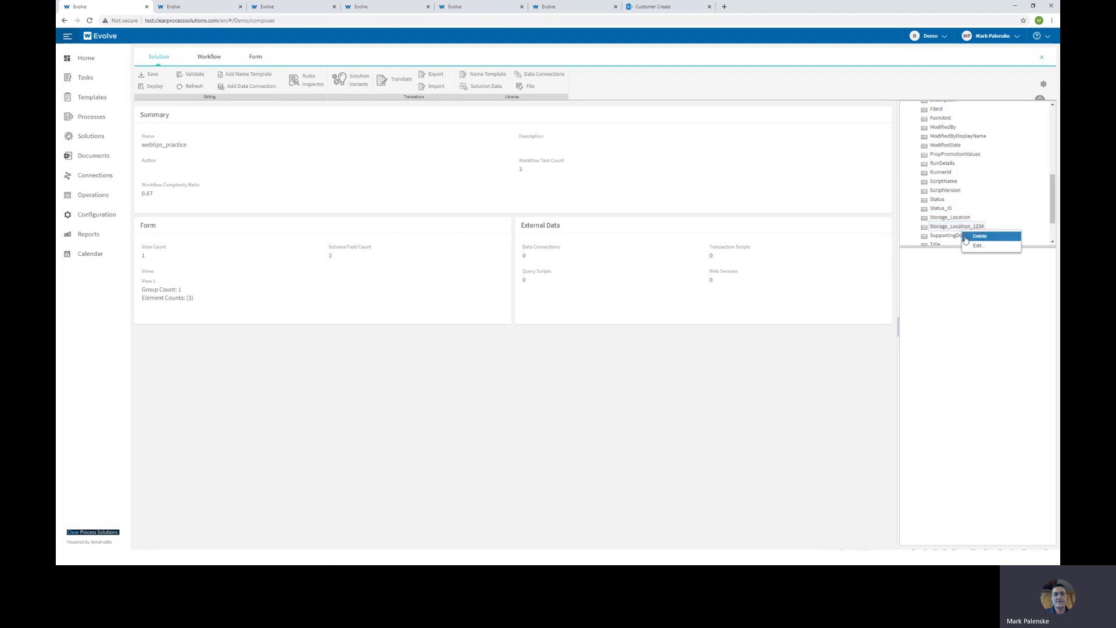
left_click(966, 237)
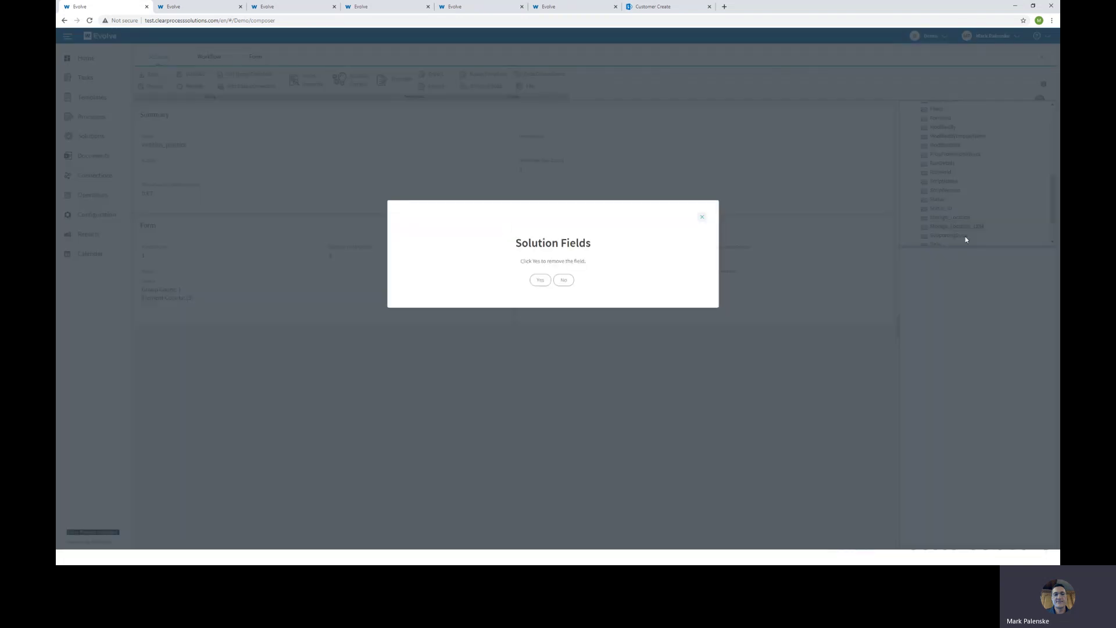
left_click(538, 281)
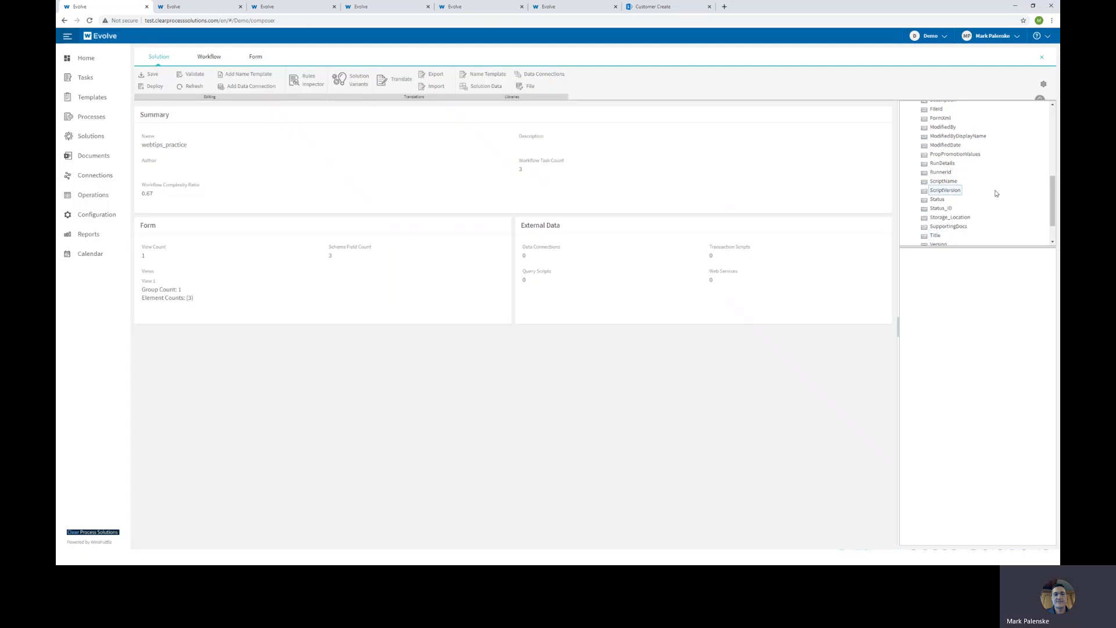
Step: Redeploy the webtips_practice solution with the form launched and name templates not force-updated
scroll(987, 193, "down", 2)
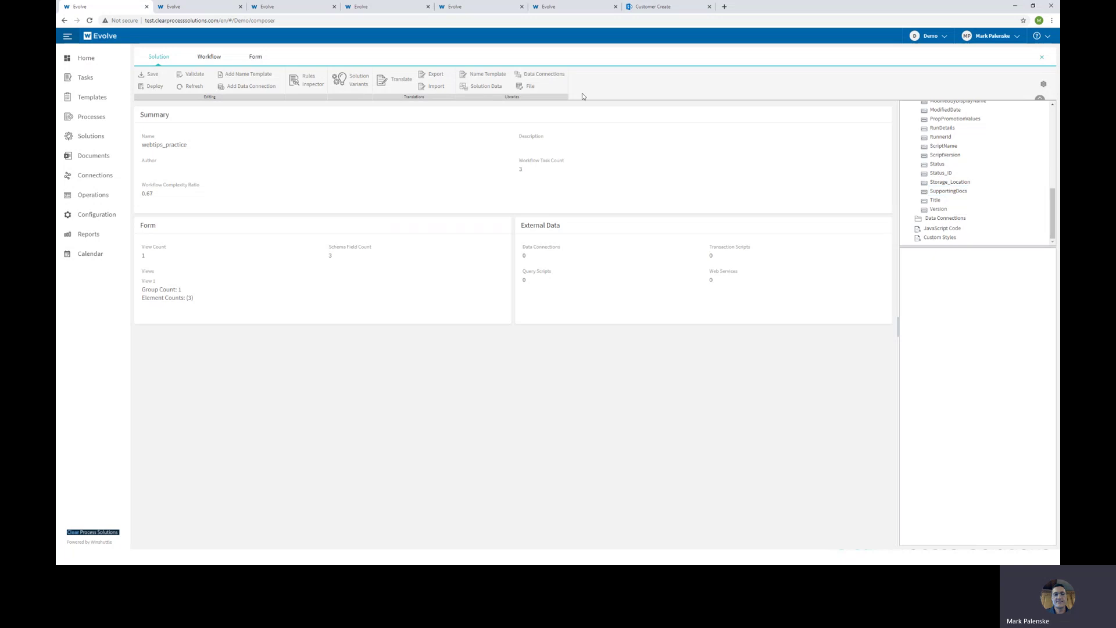
left_click(154, 86)
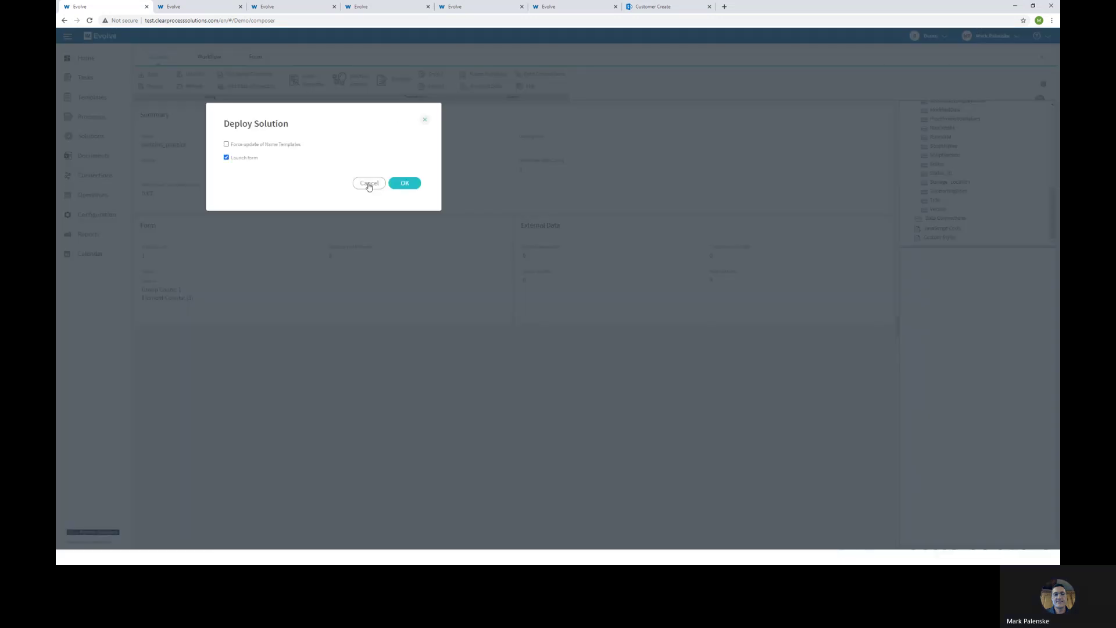
left_click(404, 183)
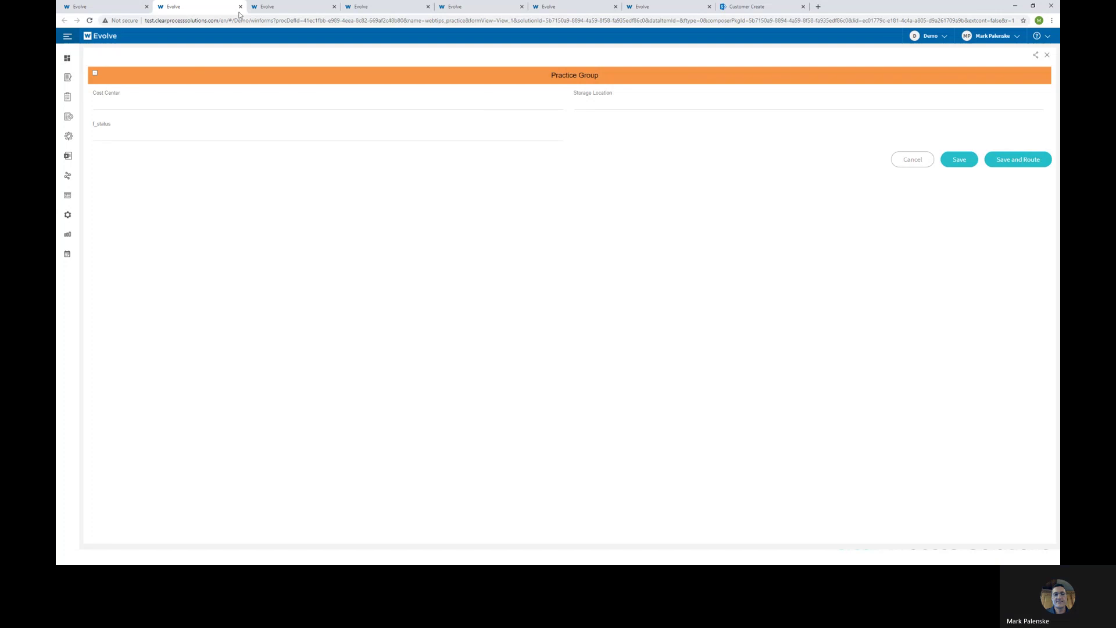
Step: Switch to the open task list of webtips_practice and reload it to check its promoted field columns
left_click(276, 7)
left_click(368, 8)
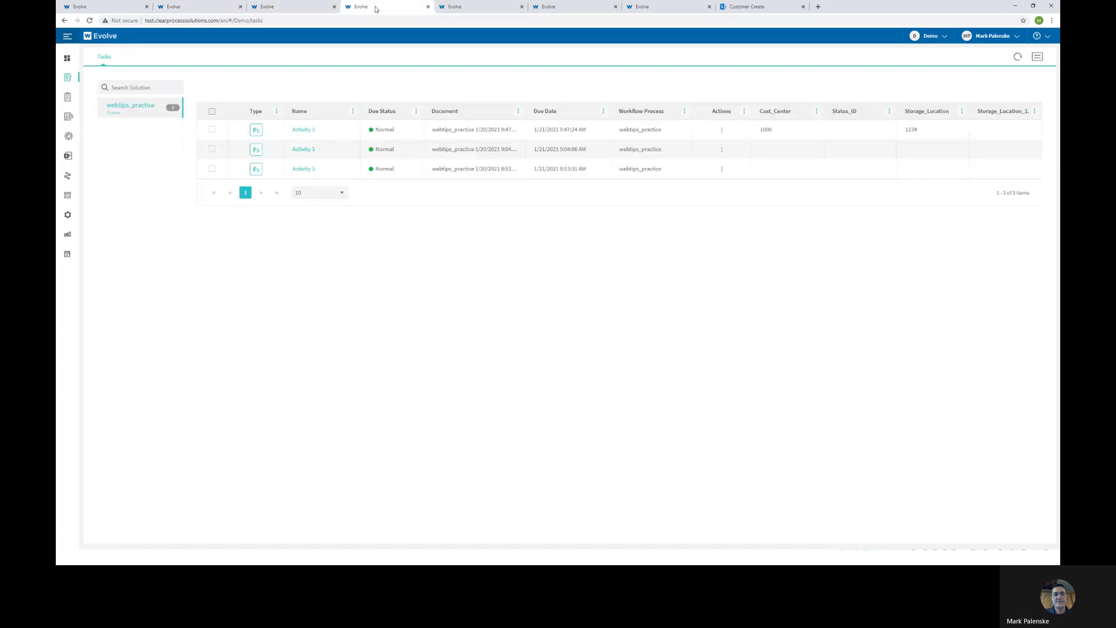
left_click(90, 21)
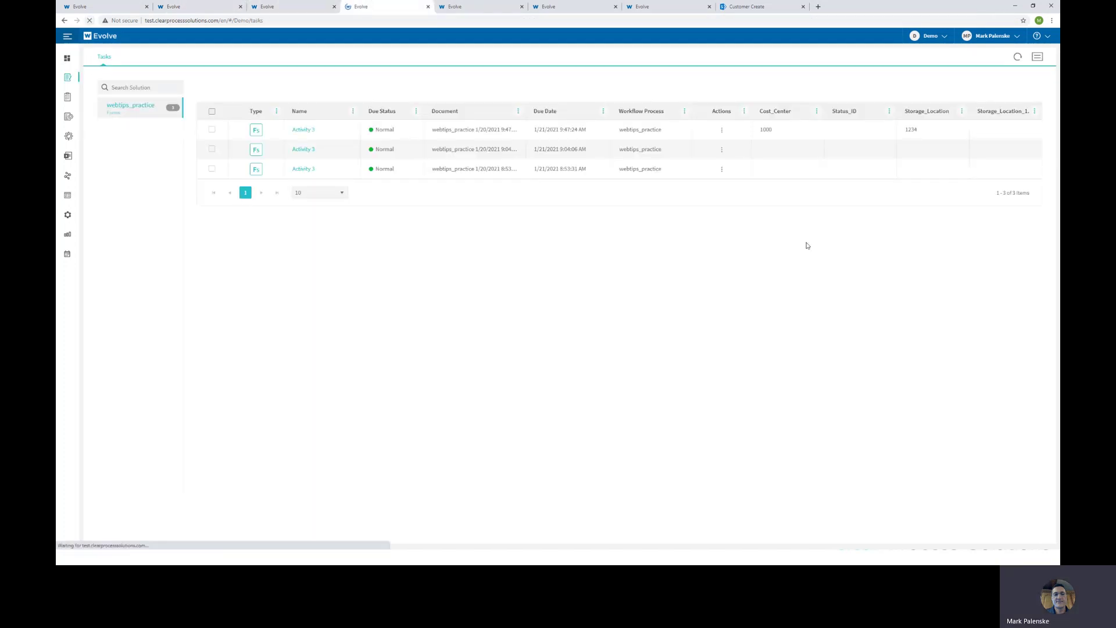